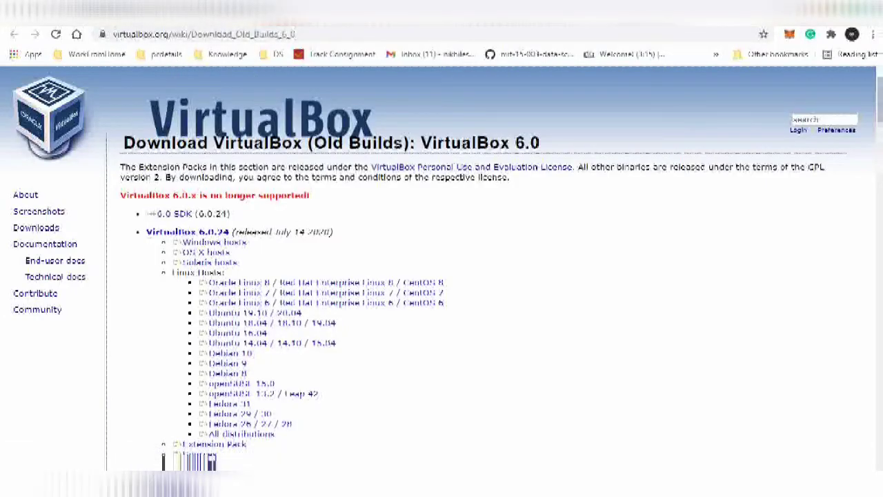
pyautogui.click(196, 16)
pyautogui.scroll(1, 207, 171)
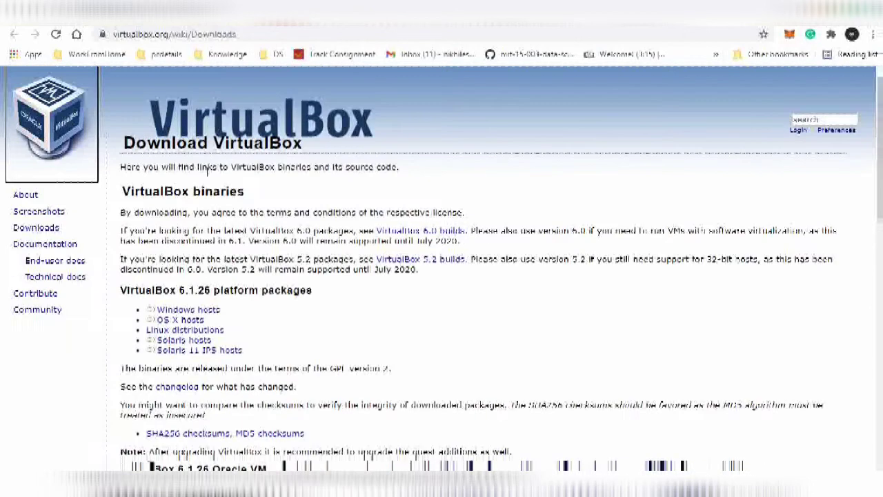
pyautogui.click(131, 15)
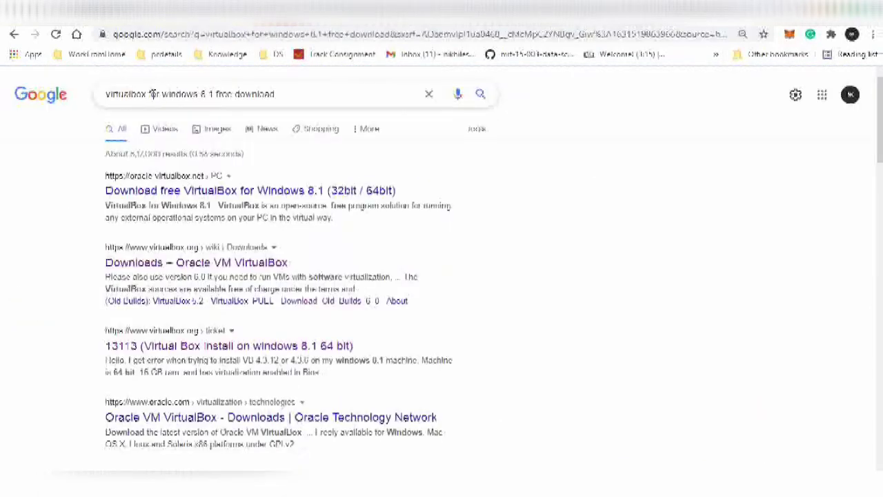
pyautogui.click(196, 15)
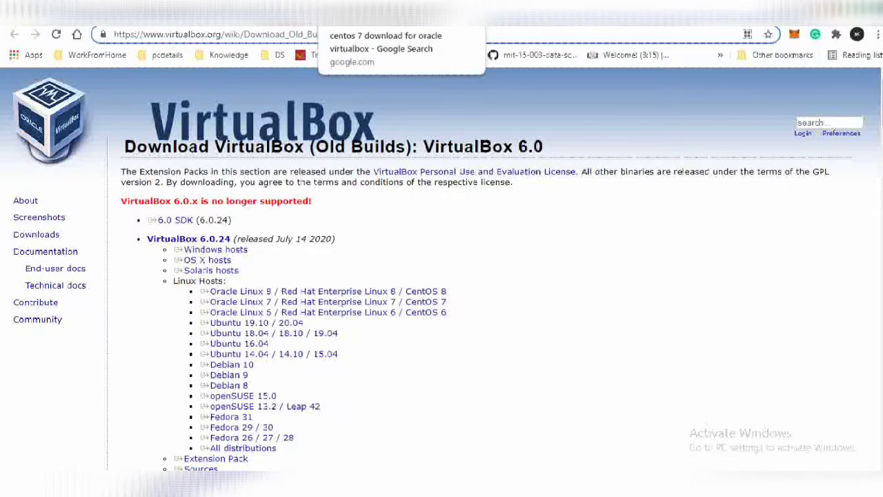
# - Go from the Google search results tab to the CentOS 7 ISO listing tab in Chrome
pyautogui.click(386, 12)
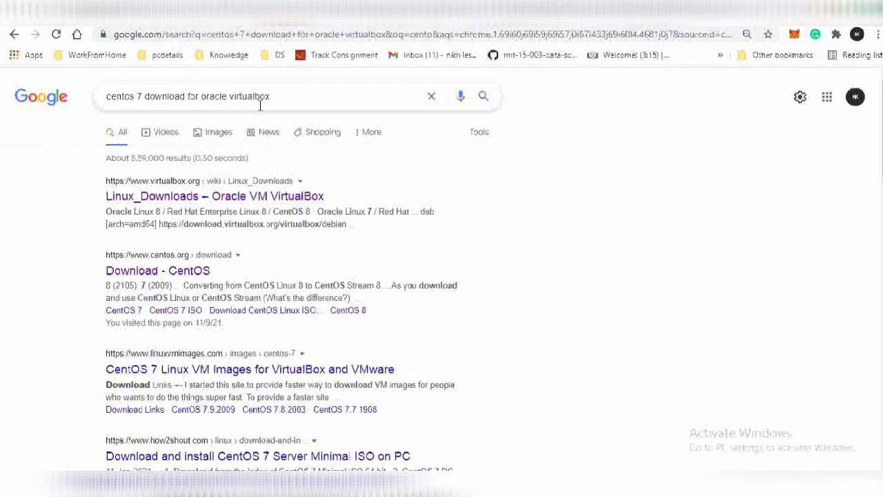
pyautogui.click(480, 11)
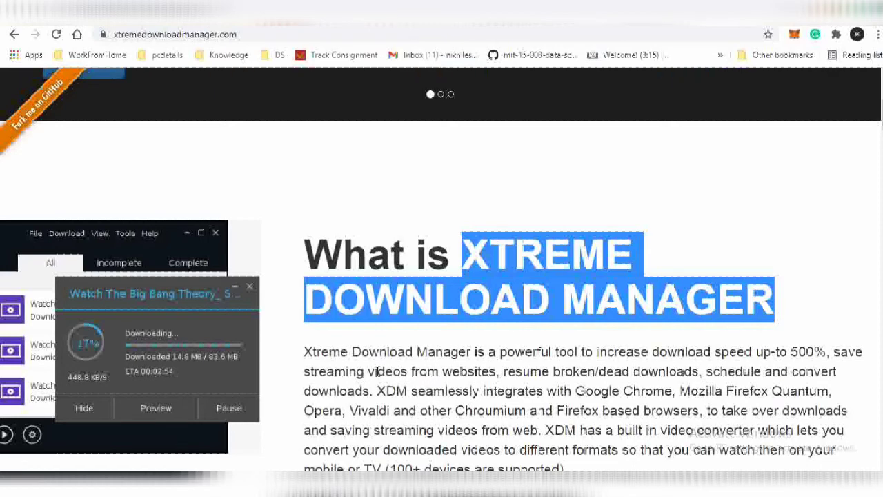
# - Scroll through the Xtreme Download Manager homepage and clear the selection on its heading
pyautogui.scroll(7, 520, 284)
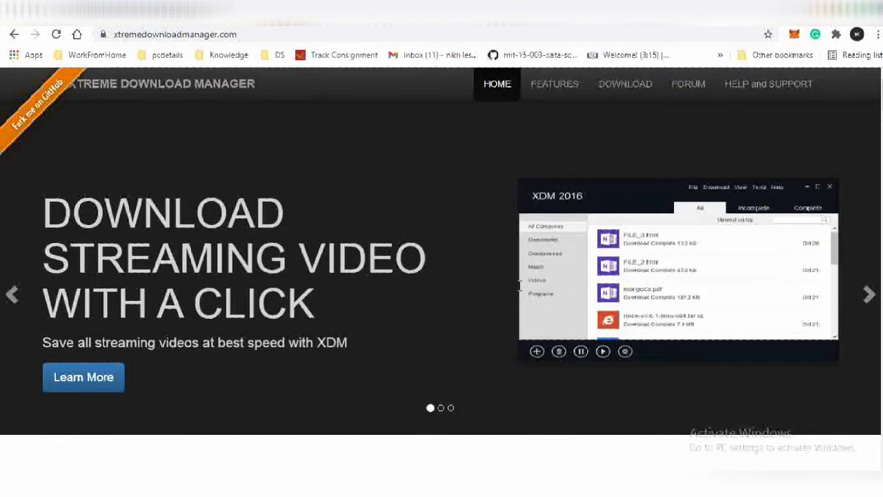
pyautogui.scroll(-8, 520, 286)
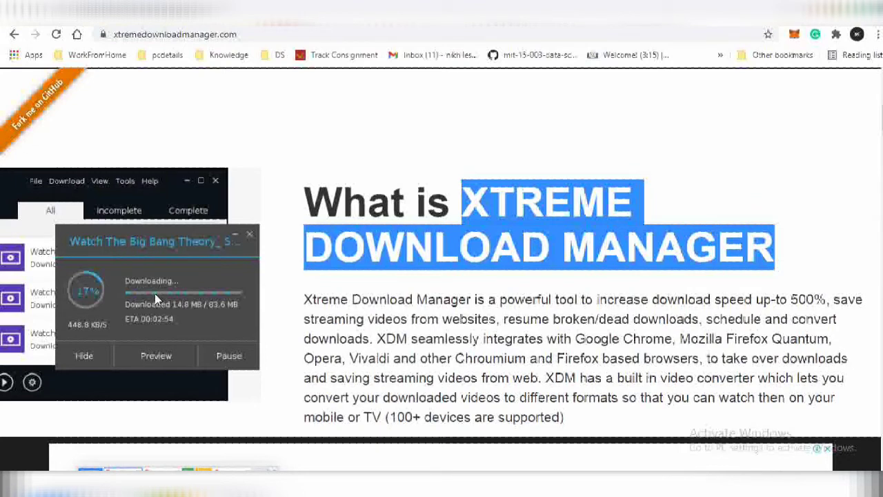
pyautogui.click(468, 218)
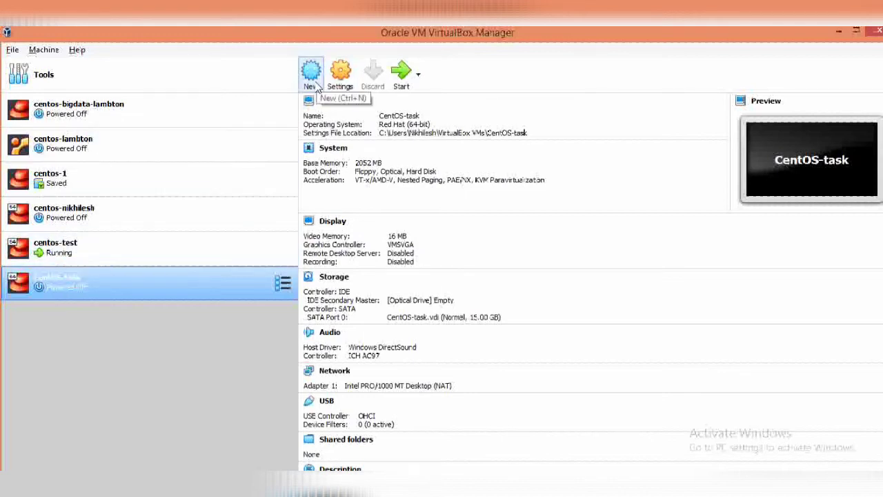
# - Bring VirtualBox Manager to the front and start the New virtual machine wizard
pyautogui.hotkey('alt', 'Tab')
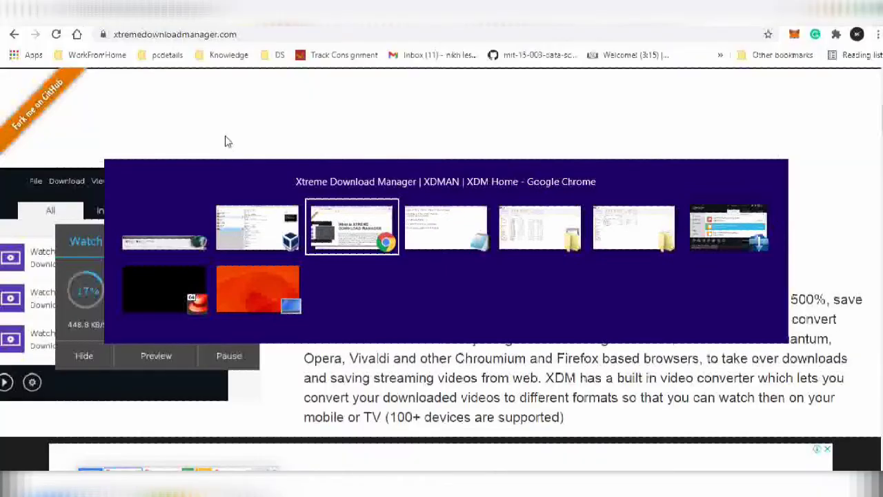
pyautogui.hotkey('alt', 'Tab')
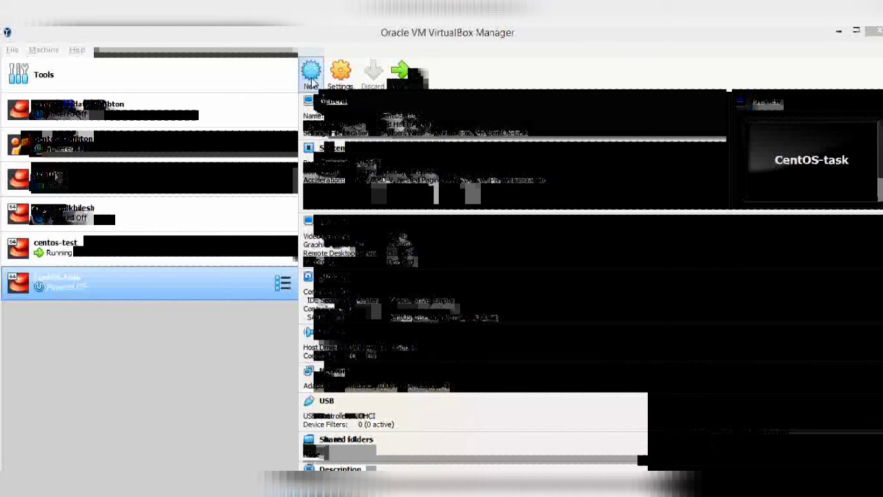
pyautogui.click(310, 81)
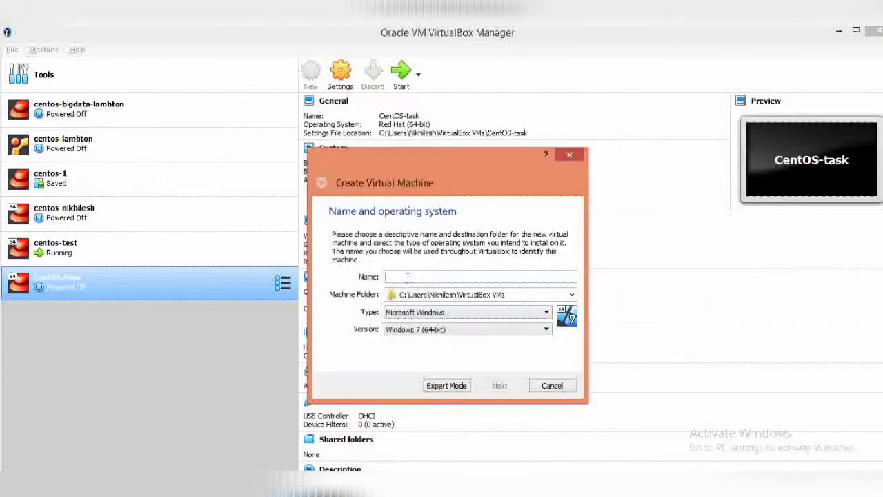
# - Name the machine CentOS-nik so it is detected as Linux, Red Hat (64-bit)
pyautogui.write('Cent')
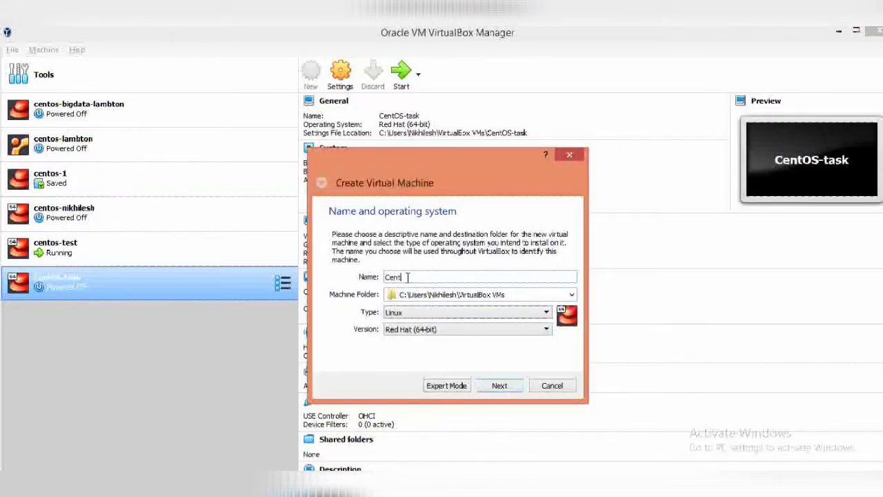
pyautogui.write('OS-')
pyautogui.write('n')
pyautogui.press('BackSpace')
pyautogui.write('Sept')
pyautogui.press('BackSpace')
pyautogui.press('BackSpace')
pyautogui.press('BackSpace')
pyautogui.press('BackSpace')
pyautogui.write('nikh')
# - Raise the wizard's memory size from 1024 MB to 2048 MB and continue
pyautogui.click(504, 388)
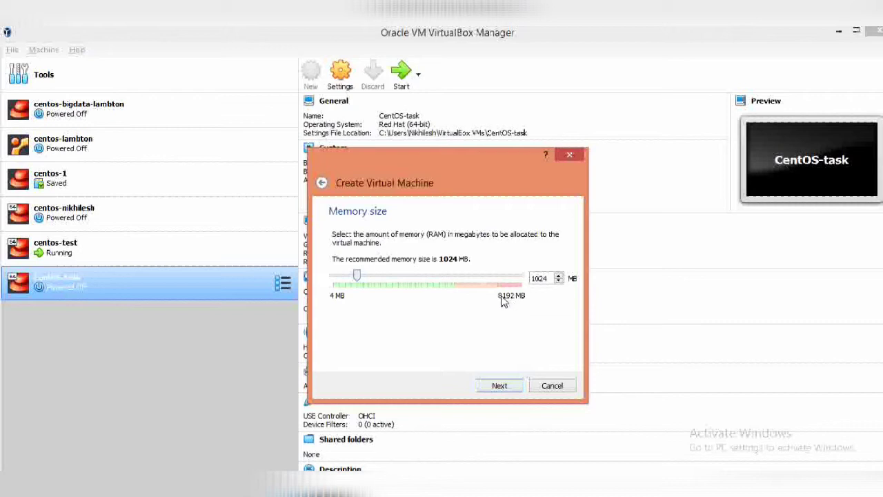
pyautogui.click(383, 279)
pyautogui.click(386, 280)
pyautogui.click(386, 279)
pyautogui.click(386, 280)
pyautogui.click(495, 386)
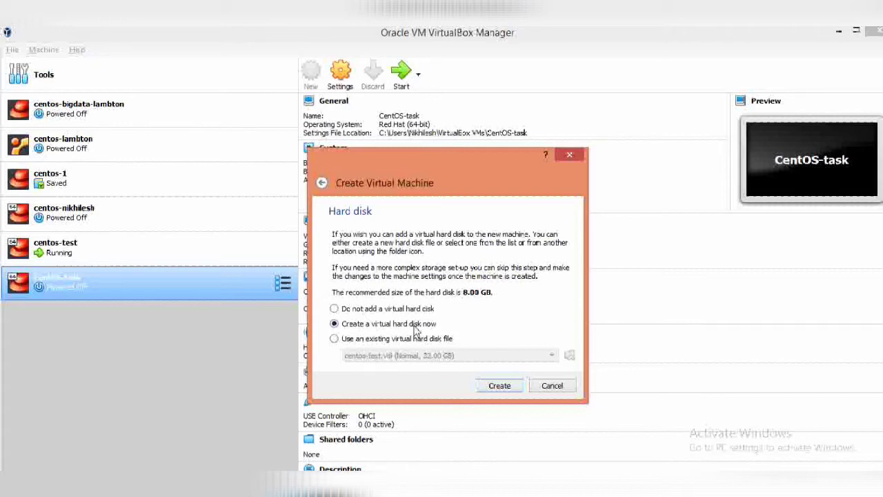
# - Create a dynamically allocated 16 GB VDI hard disk, completing the CentOS-nik machine
pyautogui.click(494, 385)
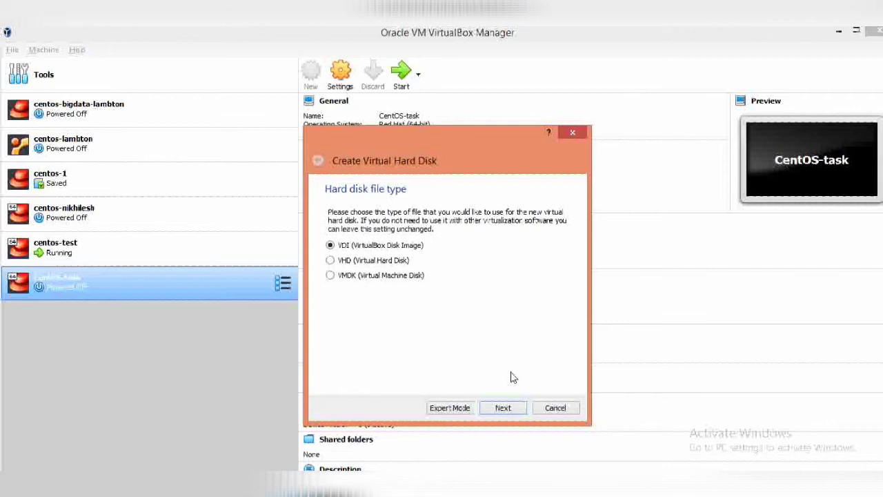
pyautogui.click(503, 408)
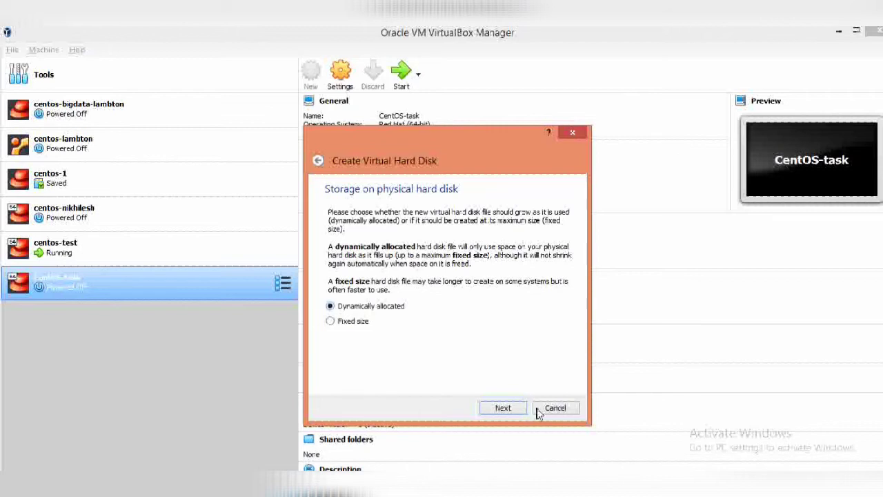
pyautogui.click(502, 408)
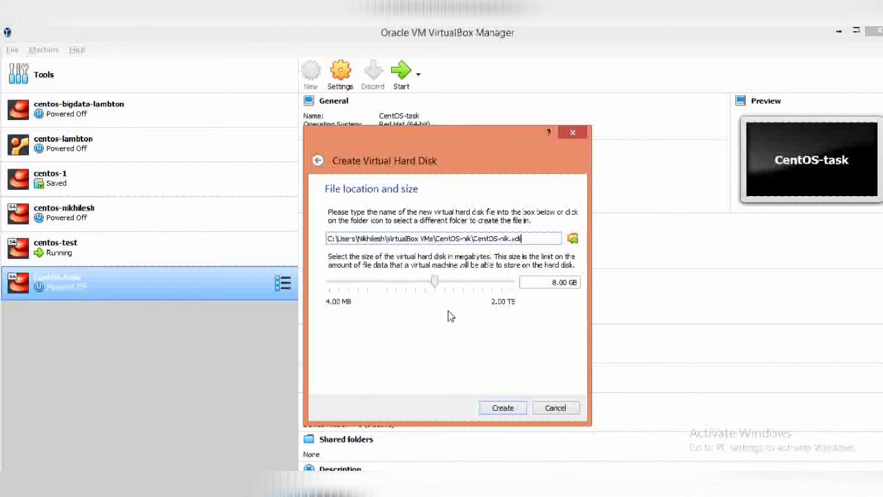
pyautogui.click(445, 283)
pyautogui.click(496, 408)
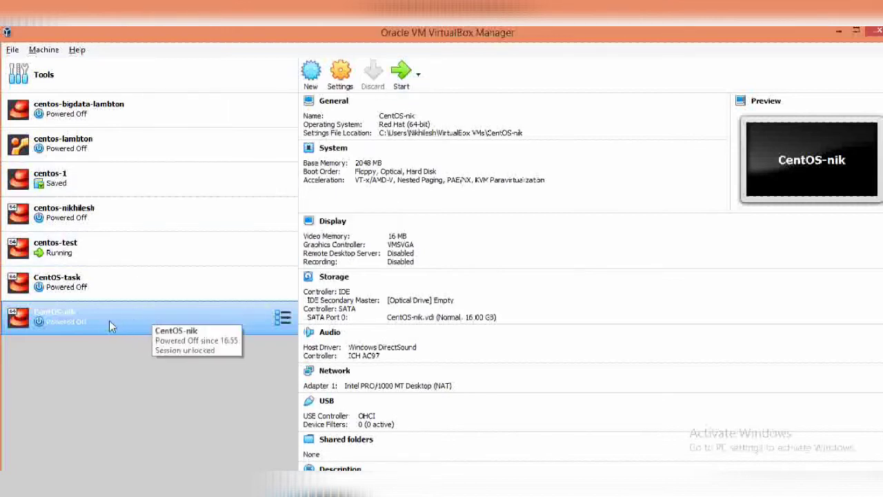
# - In CentOS-nik's General > Advanced settings, set Shared Clipboard and Drag'n'Drop to Bidirectional
pyautogui.rightClick(54, 319)
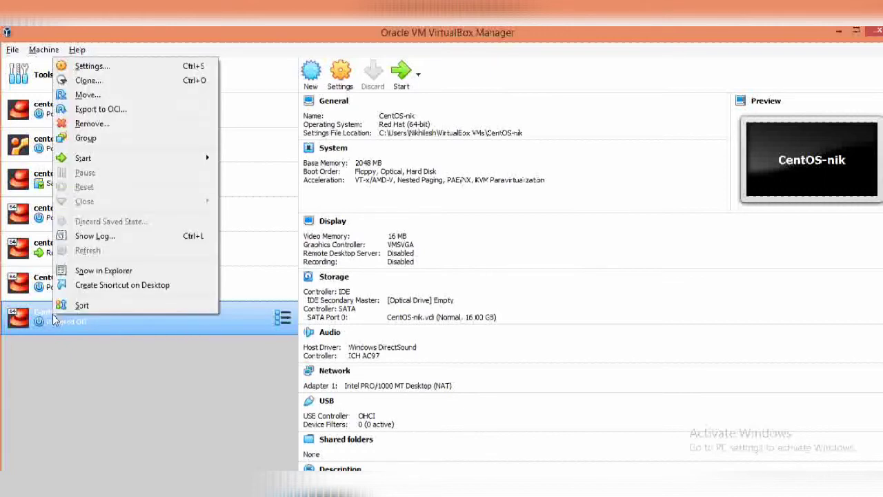
pyautogui.click(136, 66)
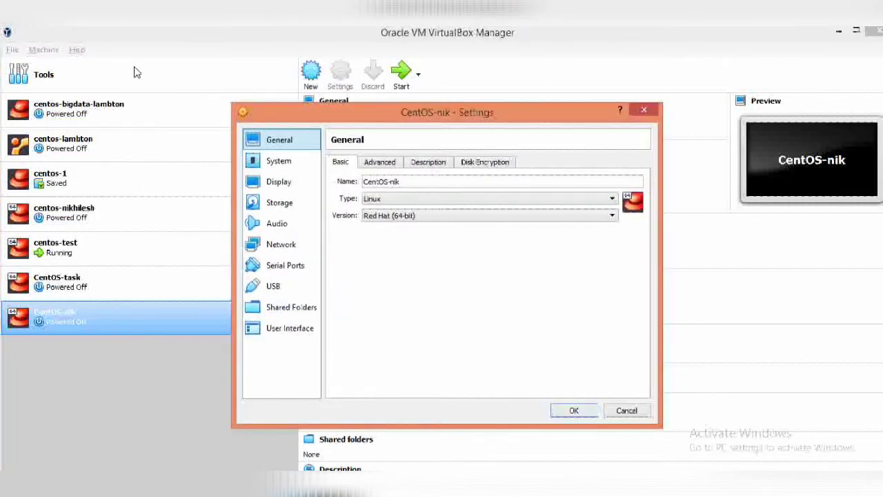
pyautogui.click(376, 164)
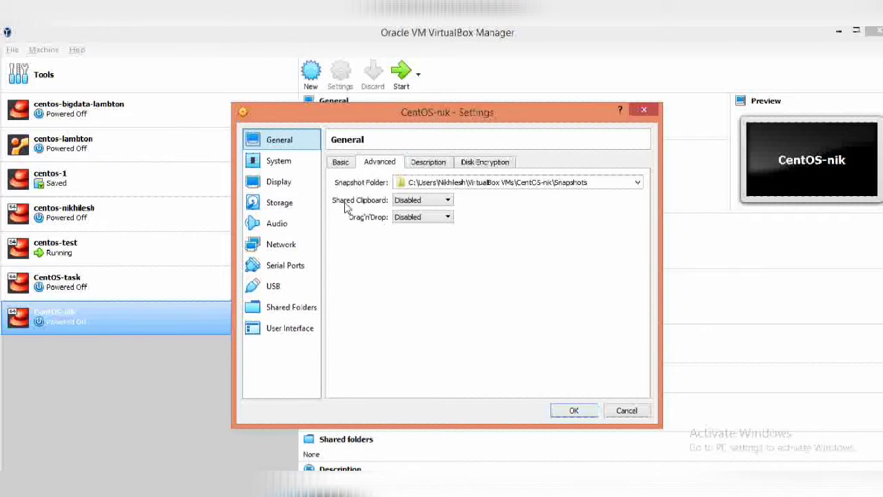
pyautogui.click(400, 205)
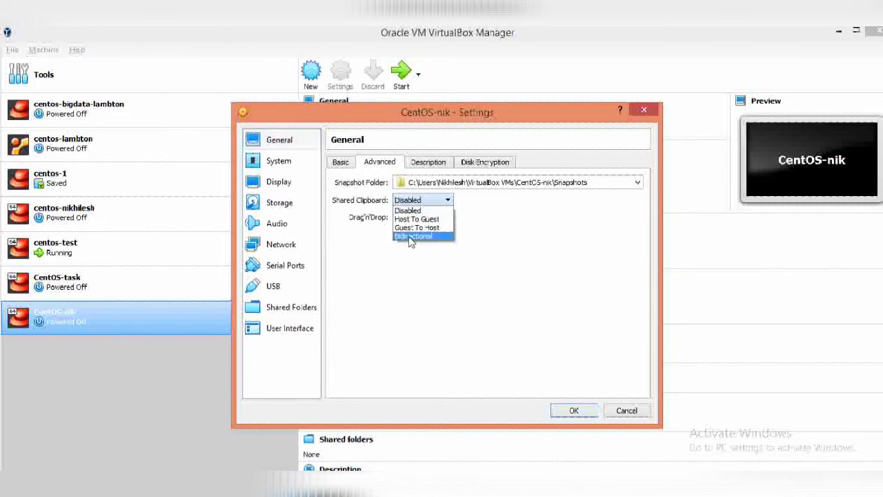
pyautogui.click(412, 236)
pyautogui.click(419, 218)
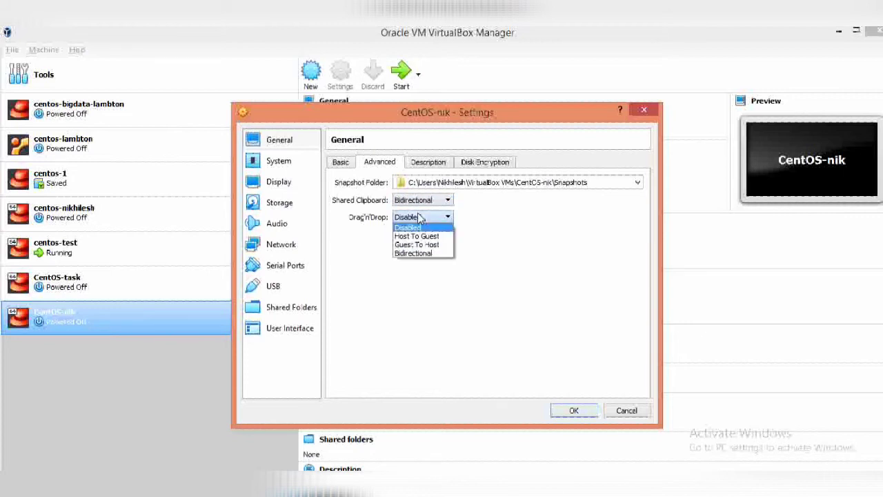
pyautogui.click(419, 253)
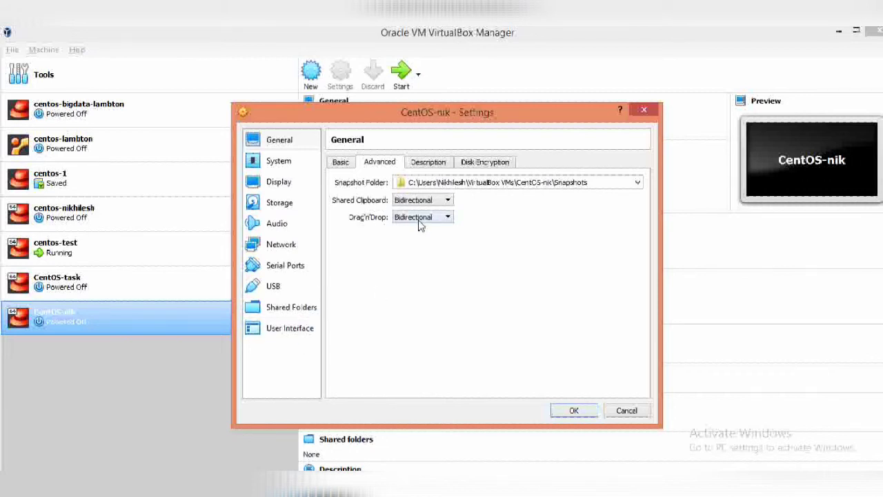
# - Review the Description, Disk Encryption, Motherboard, Processor, Acceleration and Display pages, ending on Storage
pyautogui.click(426, 162)
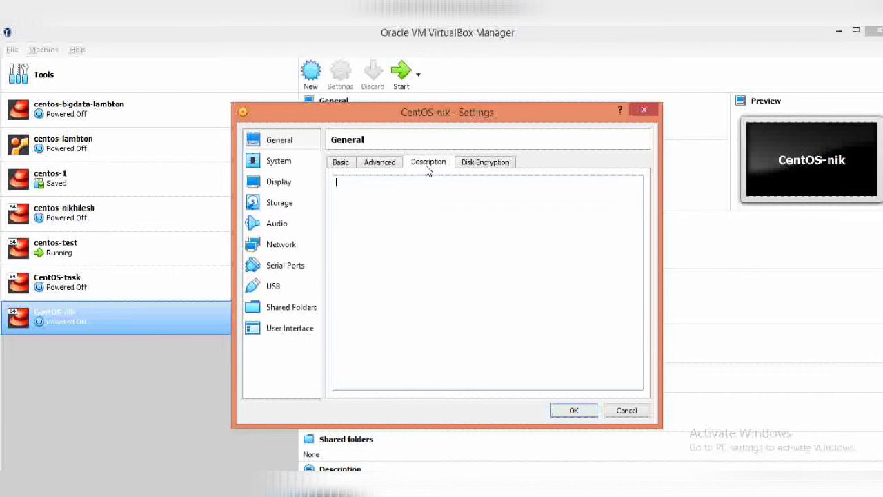
pyautogui.click(472, 165)
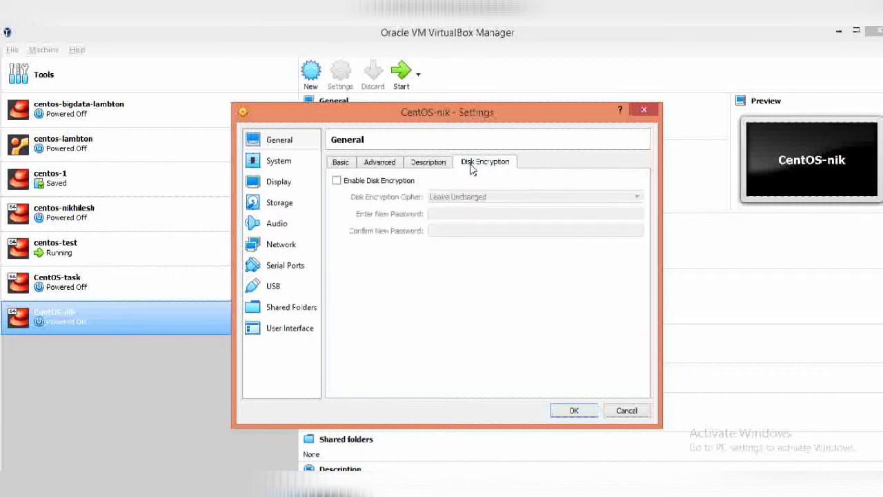
pyautogui.click(275, 161)
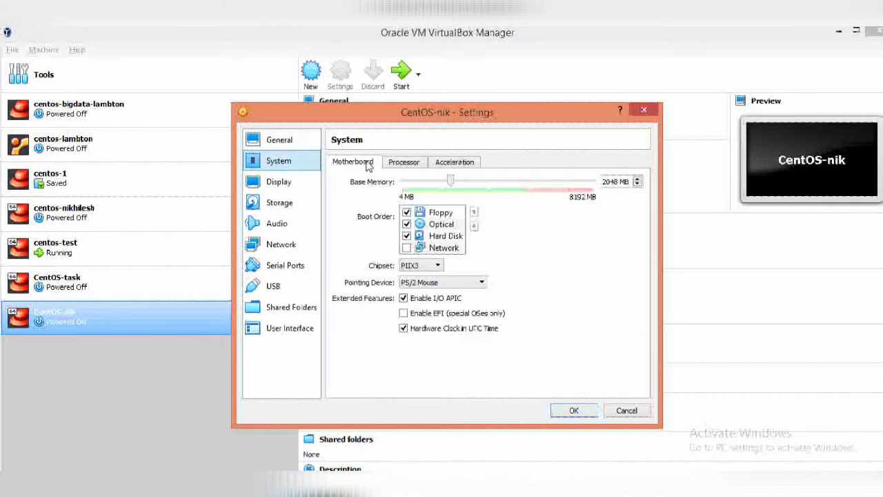
pyautogui.click(396, 166)
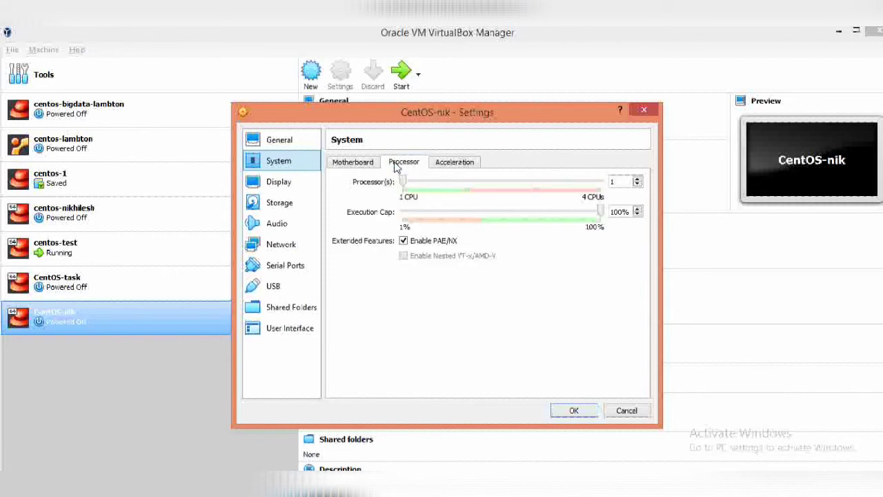
pyautogui.click(458, 166)
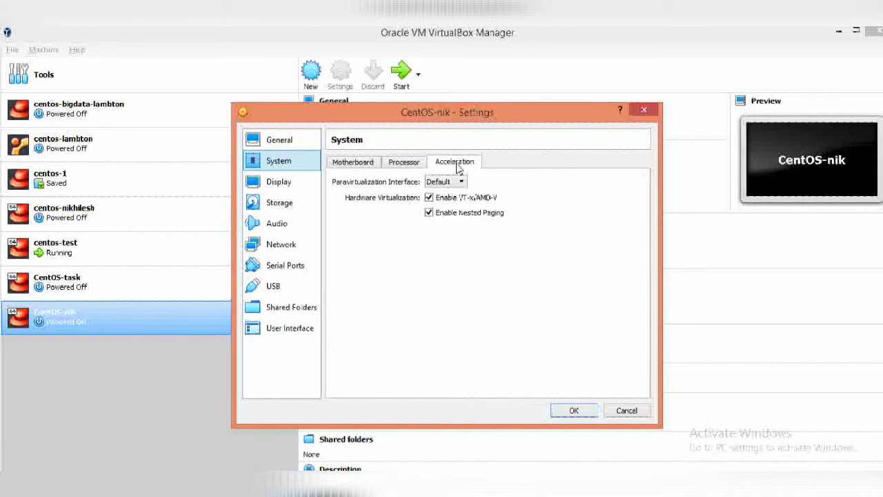
pyautogui.click(280, 184)
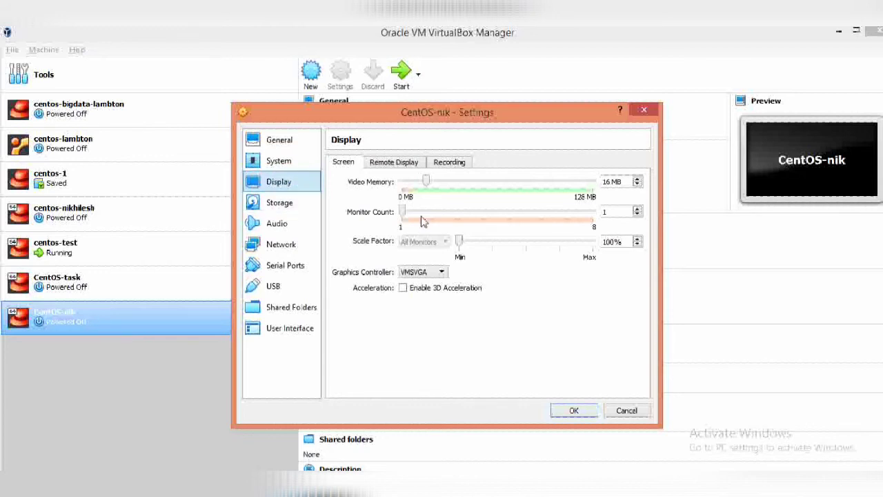
pyautogui.click(283, 204)
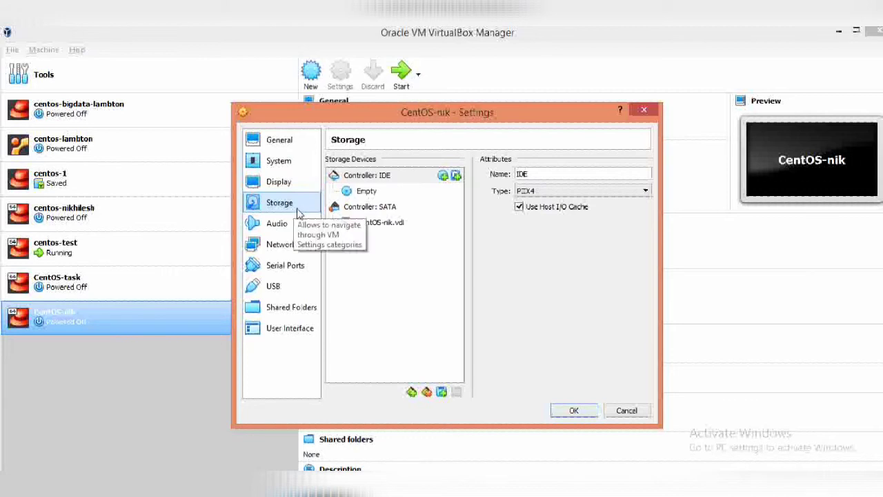
# - Insert CentOS-7-x86_64-DVD-1505-01.iso into the empty IDE optical drive
pyautogui.click(366, 191)
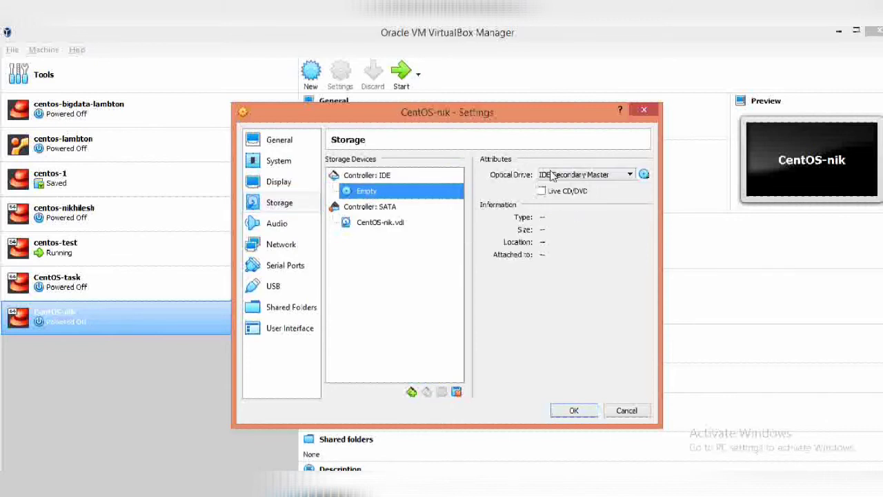
pyautogui.click(643, 175)
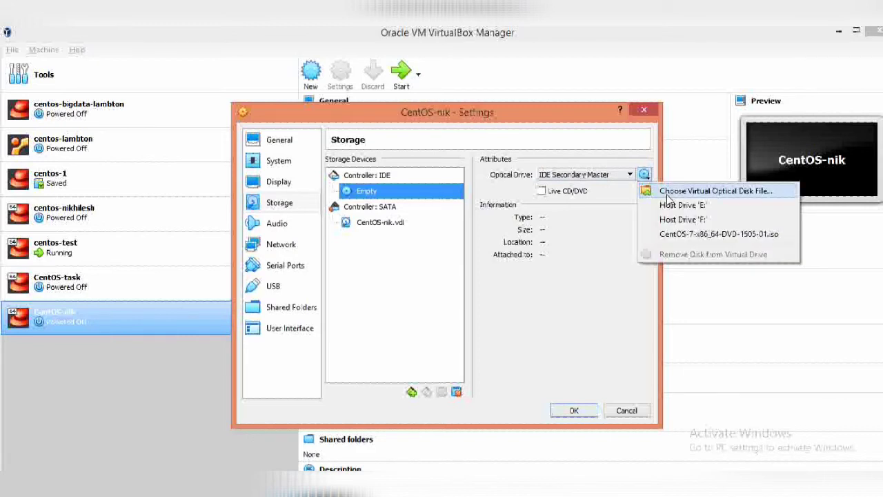
pyautogui.click(675, 191)
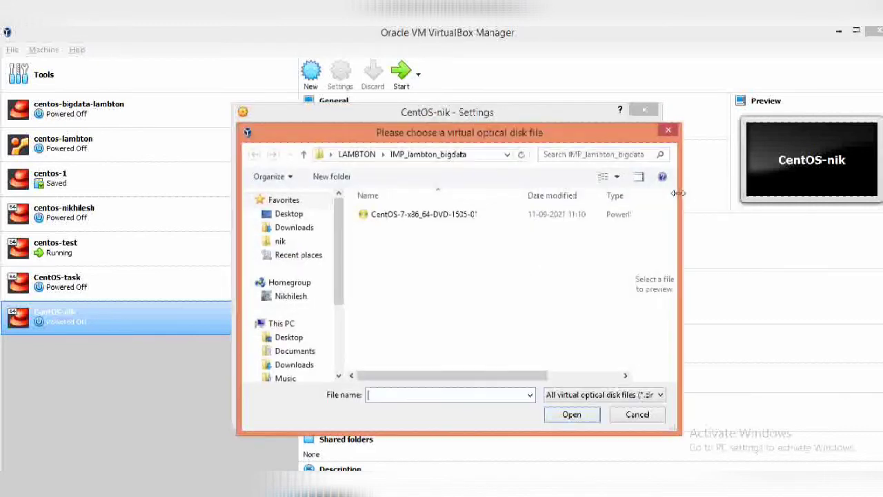
pyautogui.click(409, 215)
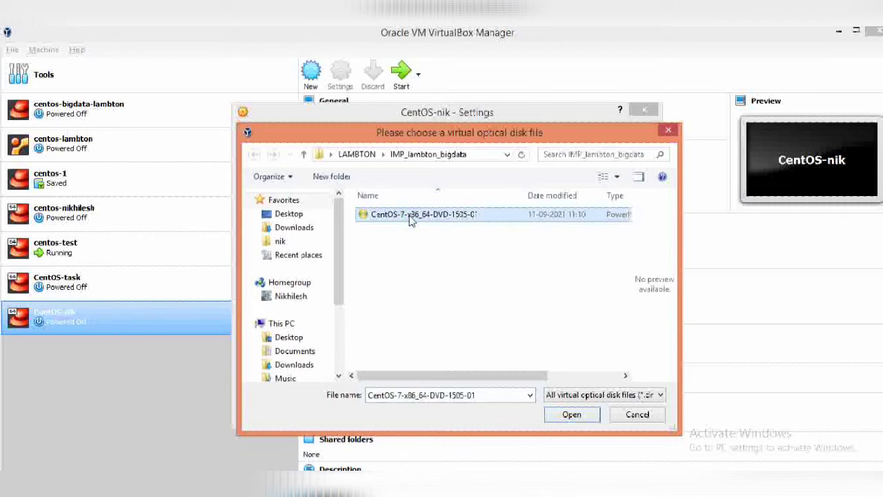
pyautogui.click(567, 417)
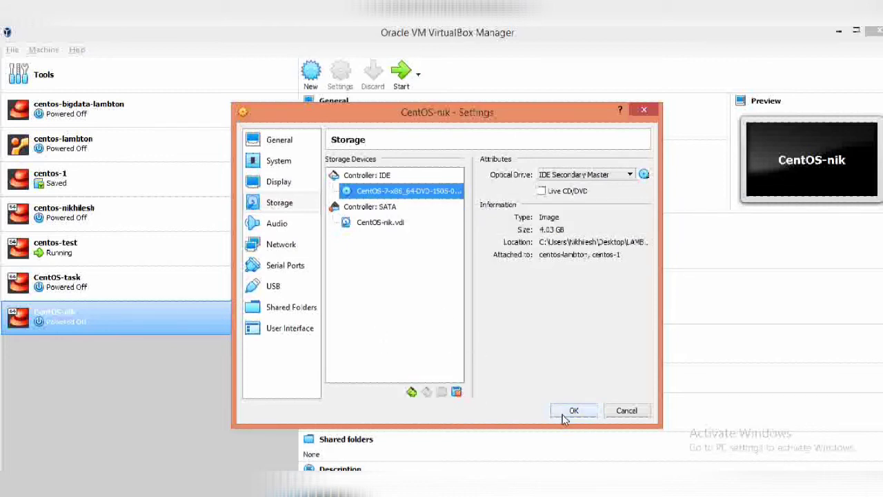
pyautogui.click(283, 227)
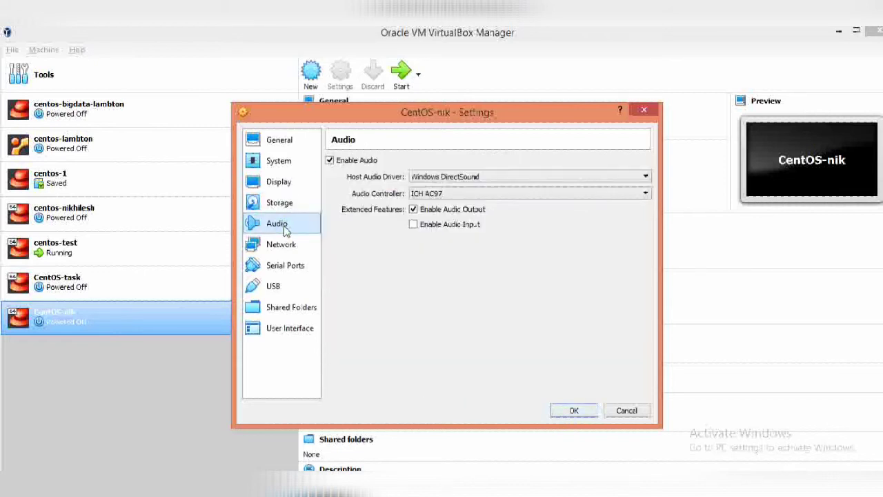
# - Attach Adapter 1 as a Bridged Adapter on the Broadcom Wi-Fi host adapter
pyautogui.click(290, 250)
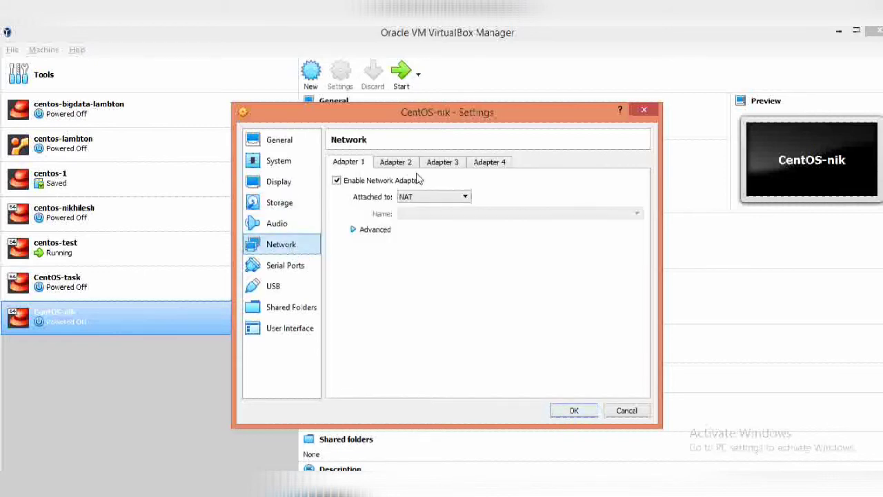
pyautogui.click(431, 198)
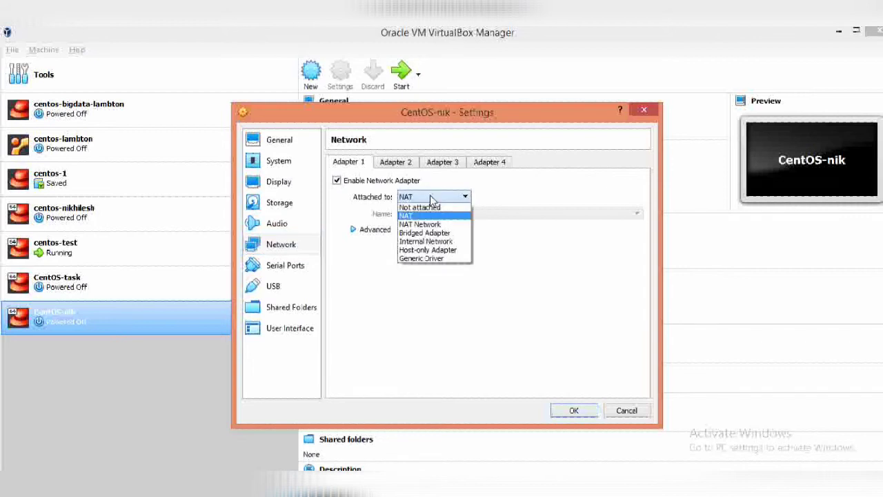
pyautogui.click(426, 232)
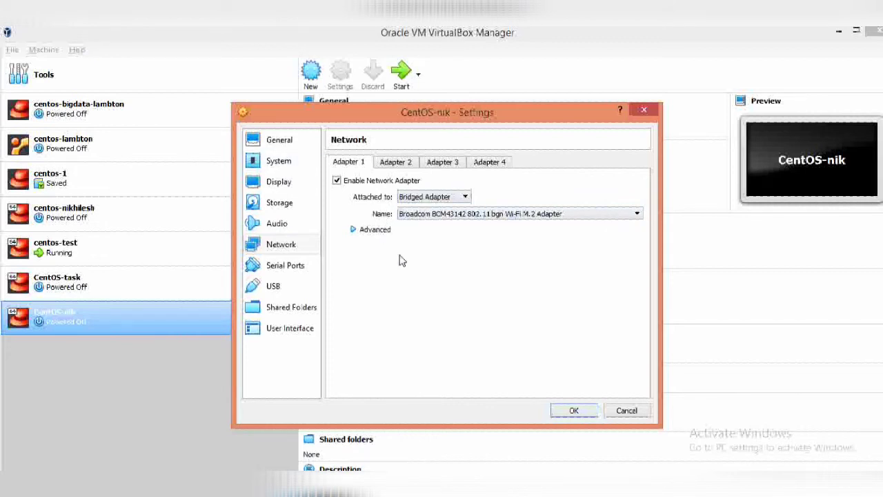
pyautogui.click(493, 215)
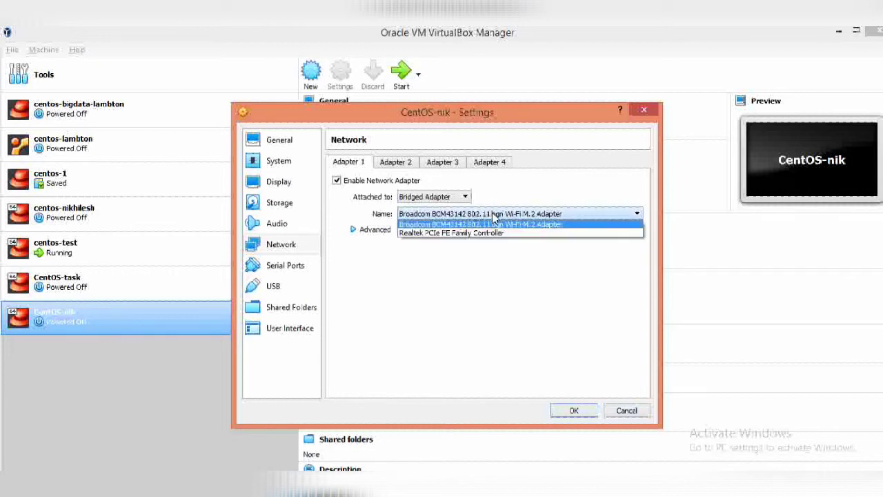
pyautogui.click(494, 225)
# - Keep adapter type Intel PRO/1000 MT Desktop and set Promiscuous Mode to Allow All
pyautogui.click(352, 229)
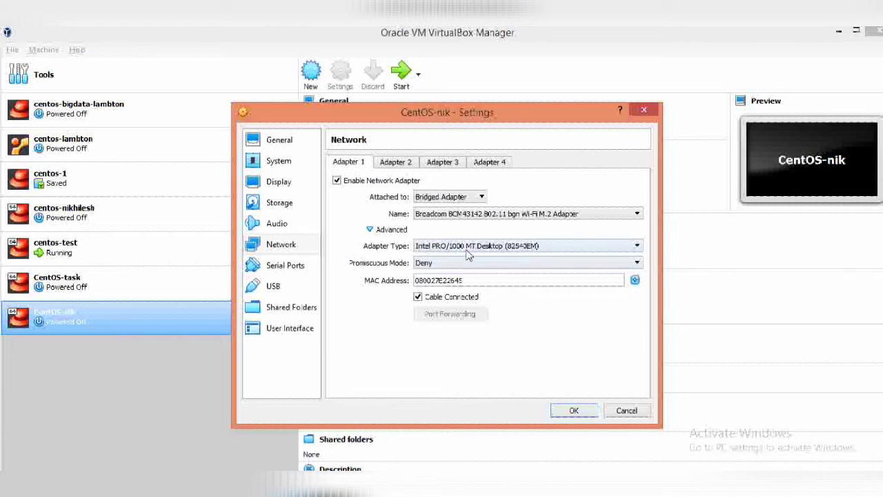
pyautogui.click(487, 247)
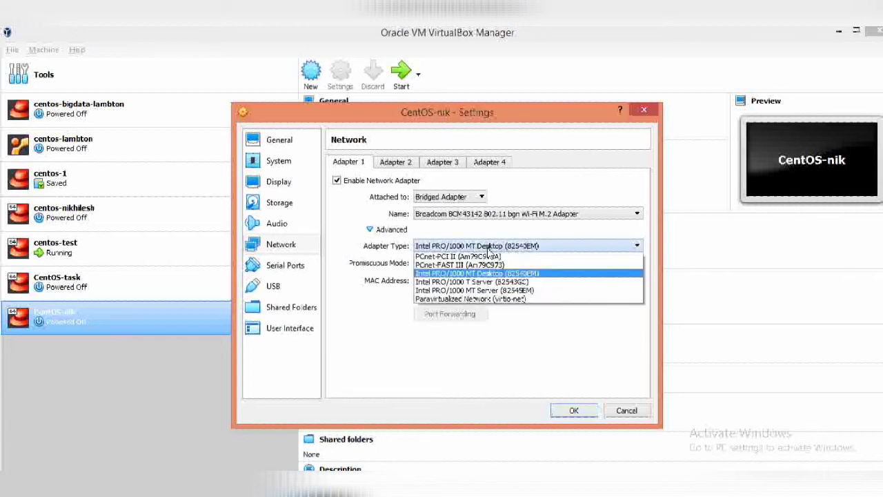
pyautogui.click(487, 247)
pyautogui.click(464, 268)
pyautogui.click(459, 290)
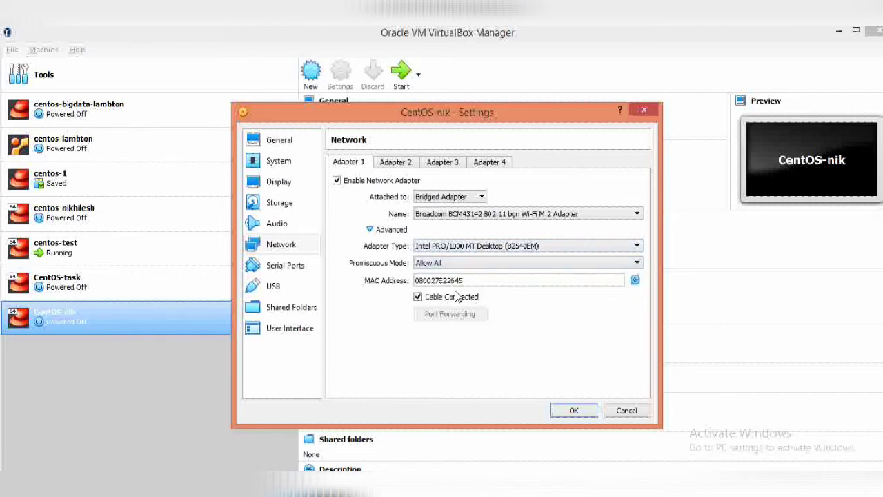
# - Look over the Serial Ports, USB, Shared Folders and User Interface pages, then save the settings
pyautogui.click(282, 268)
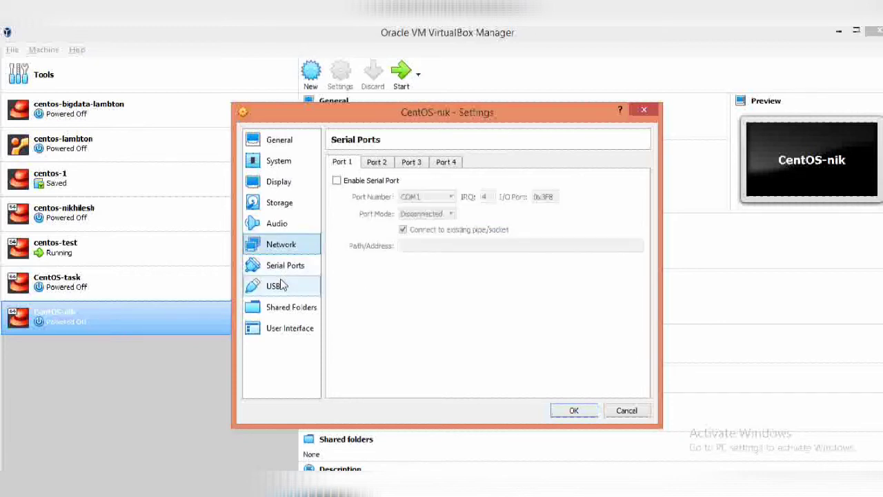
pyautogui.click(280, 284)
pyautogui.click(281, 307)
pyautogui.click(282, 329)
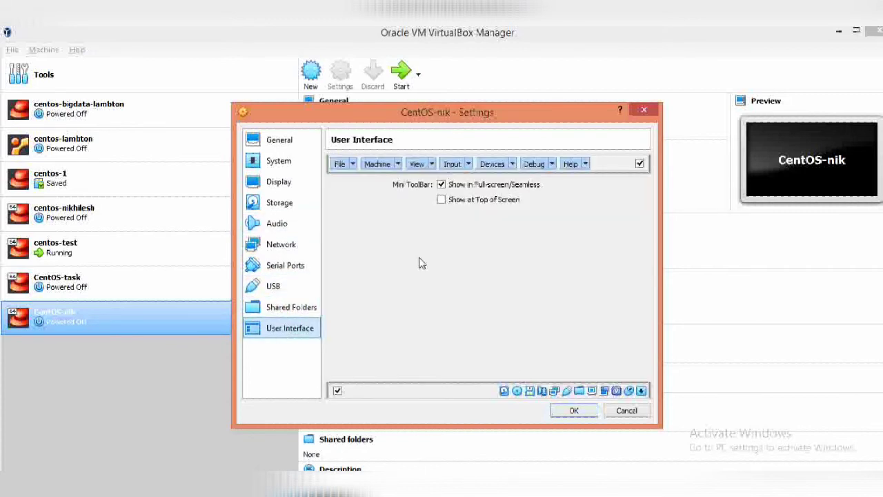
pyautogui.click(573, 411)
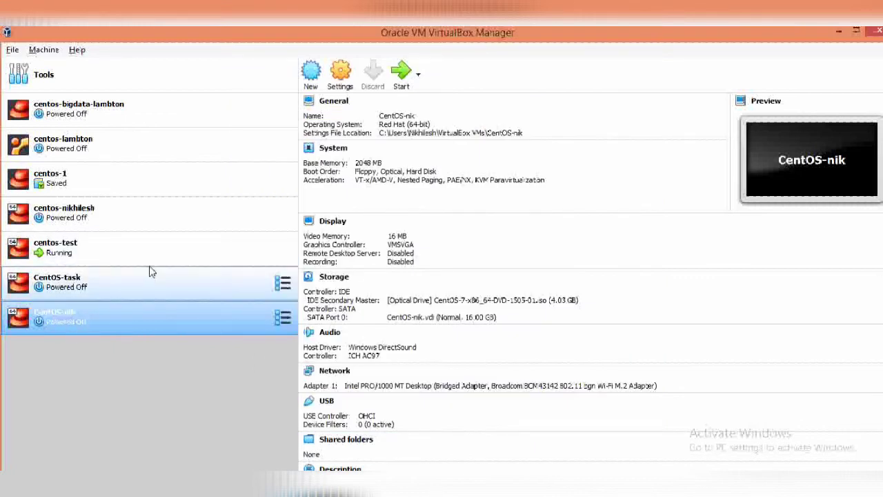
# - Start CentOS-nik, dismiss the auto-capture notice, and choose Install CentOS 7 from the boot menu
pyautogui.click(402, 77)
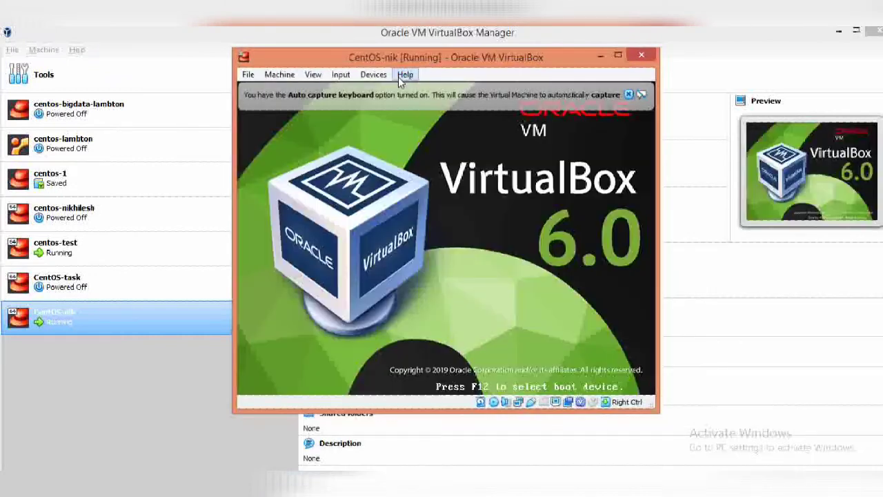
pyautogui.click(627, 94)
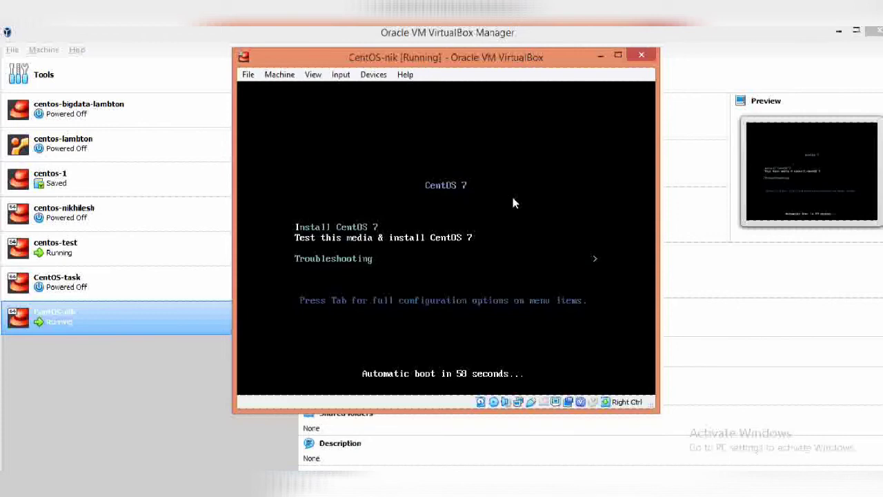
pyautogui.press('Up')
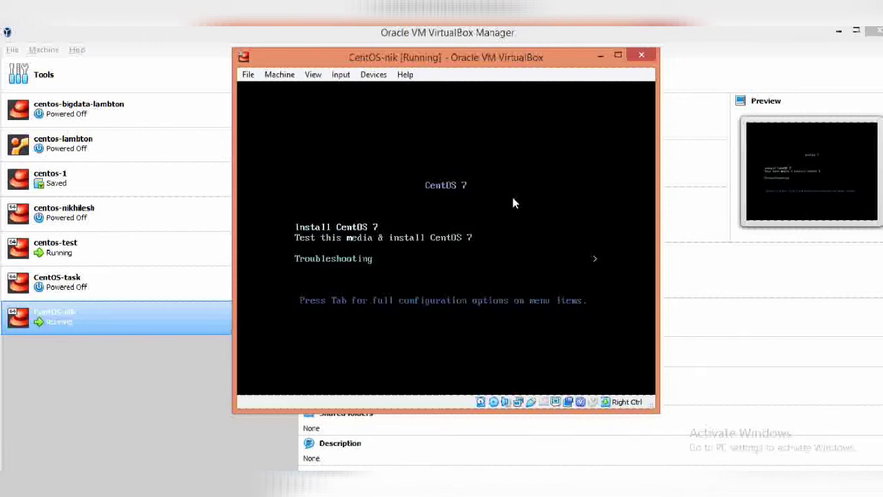
pyautogui.press('Return')
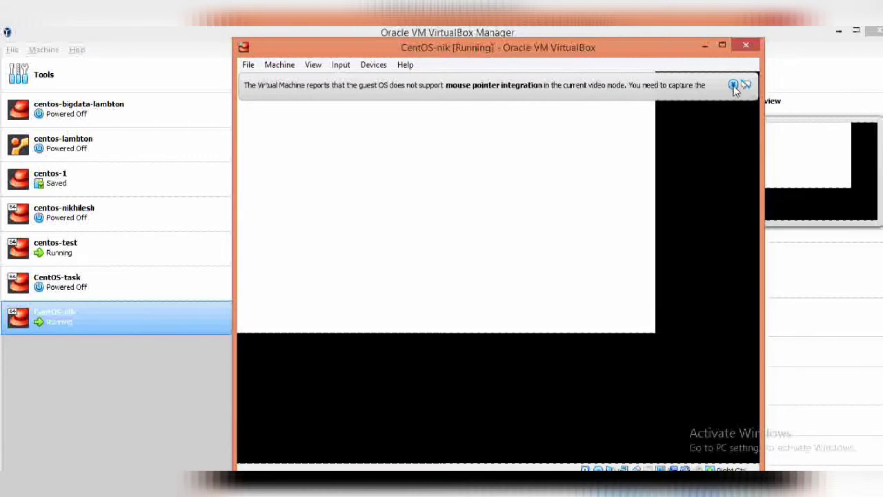
# - Dismiss the mouse integration notice, move the CentOS-nik window up-left, and capture the mouse inside it
pyautogui.click(733, 86)
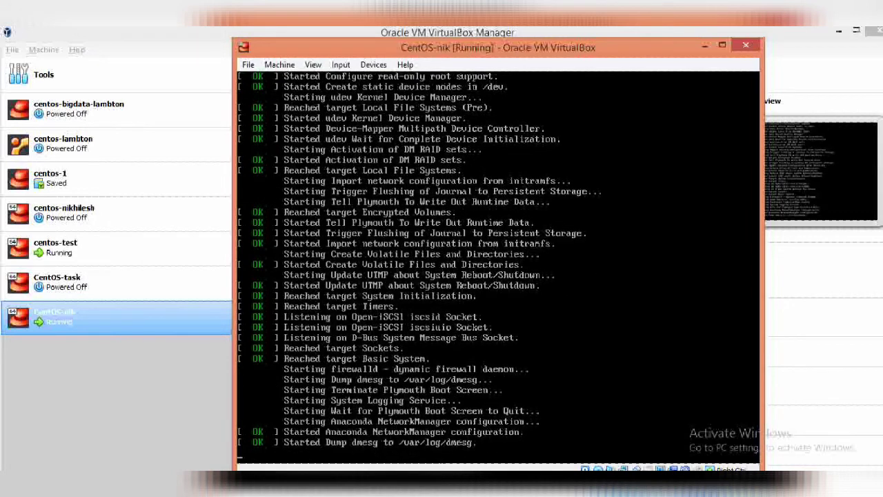
pyautogui.moveTo(600, 43); pyautogui.dragTo(521, 39)
pyautogui.click(461, 177)
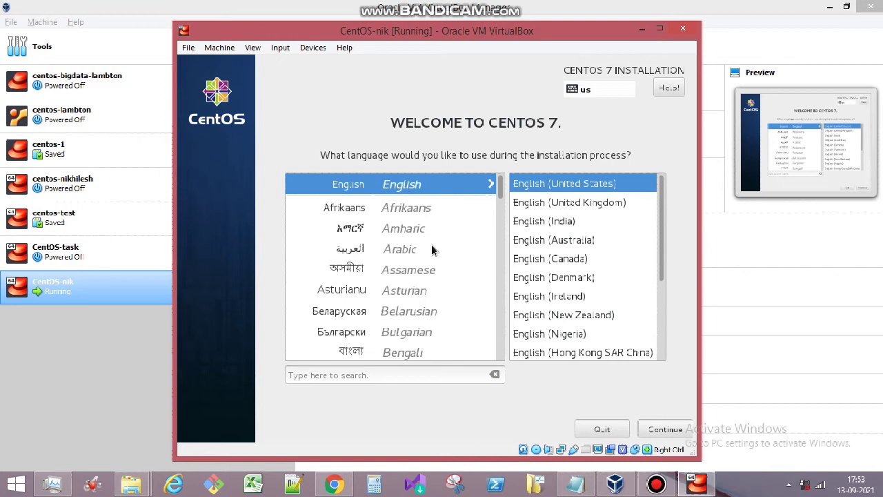
# - Keep English (United States) as the language and set the installer's time zone to Asia/Kolkata
pyautogui.click(665, 430)
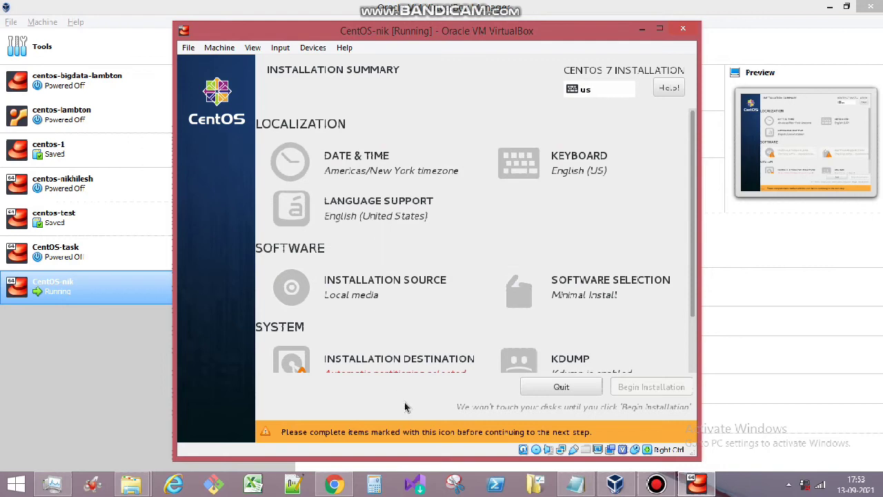
pyautogui.click(345, 172)
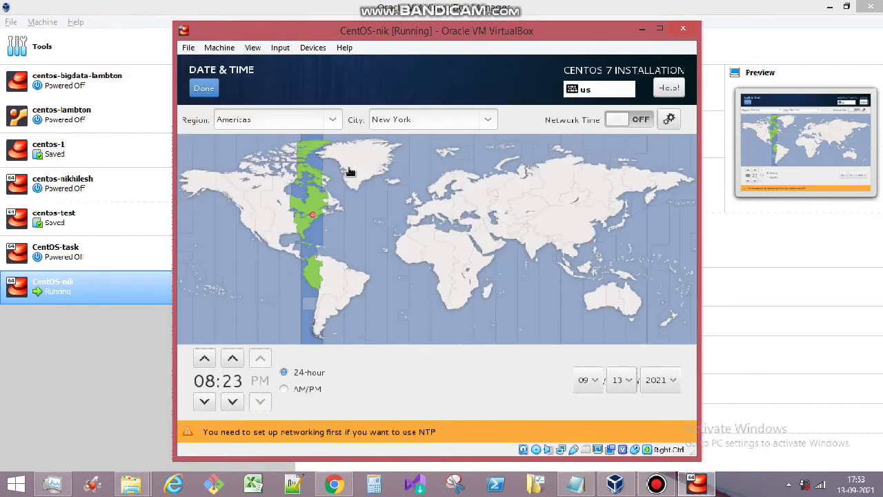
pyautogui.click(532, 254)
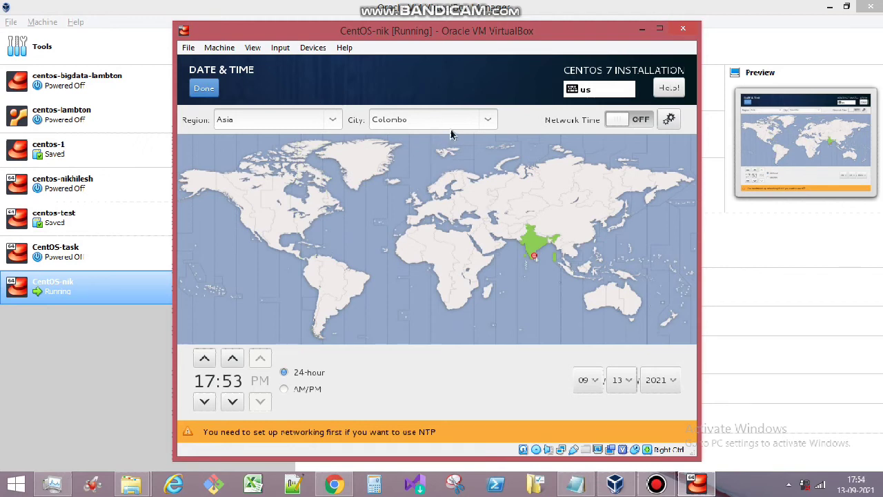
pyautogui.click(544, 249)
pyautogui.click(202, 94)
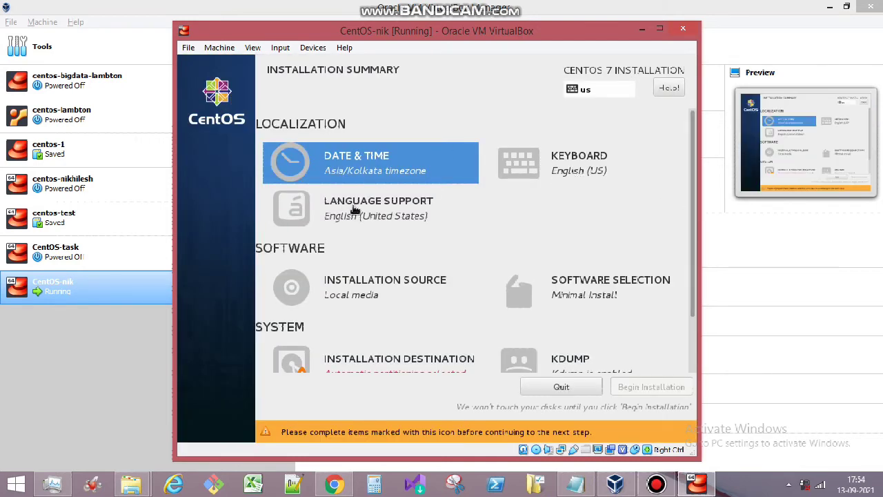
pyautogui.click(370, 291)
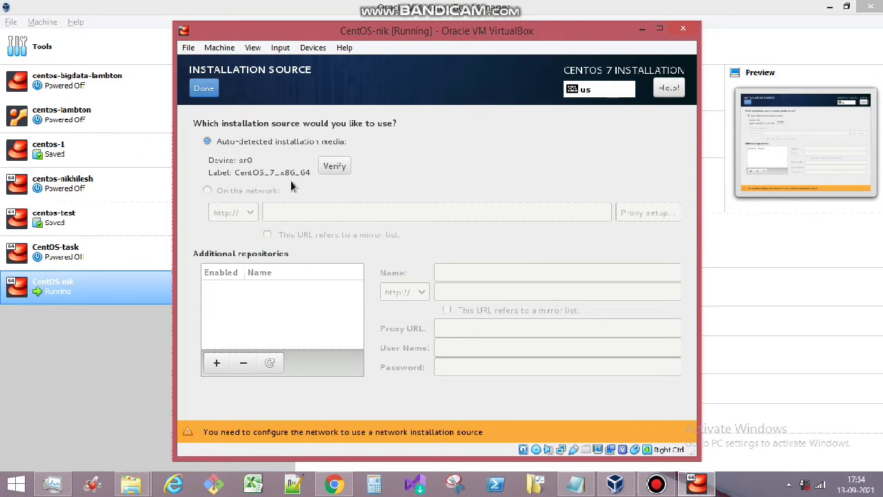
pyautogui.click(202, 90)
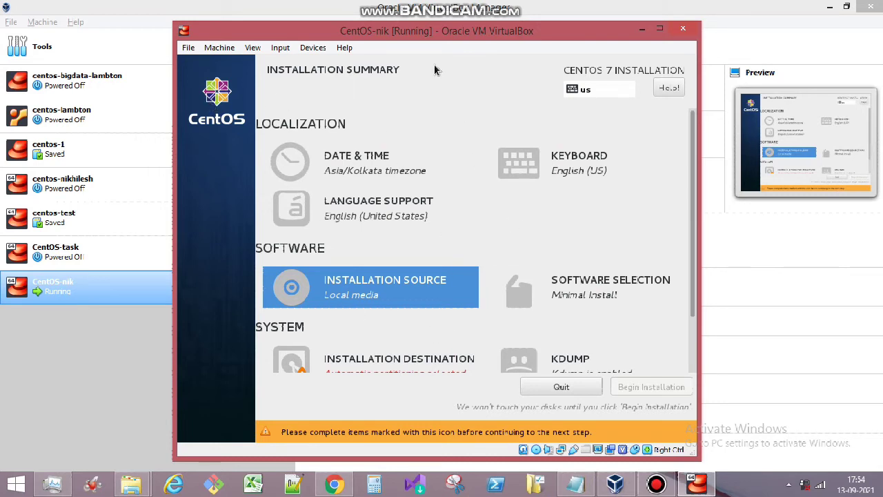
# - Choose Server with GUI with the DNS Name Server, FTP Server and KDE add-ons
pyautogui.click(583, 296)
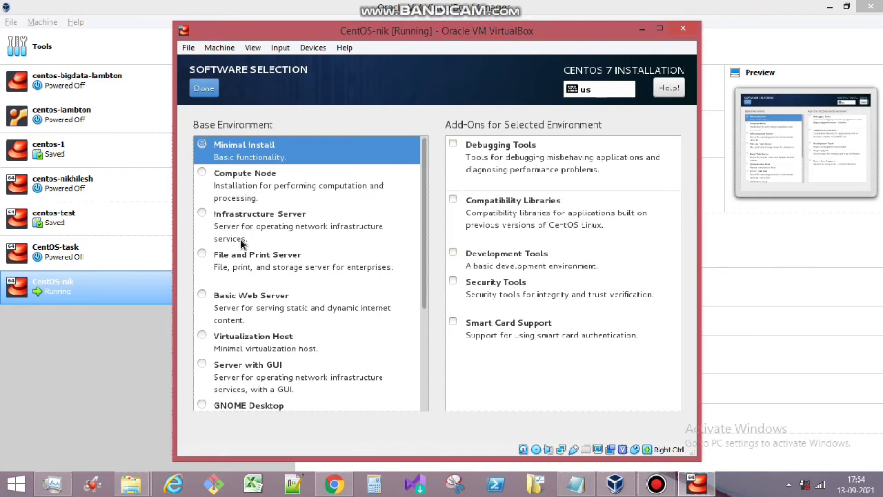
pyautogui.click(202, 364)
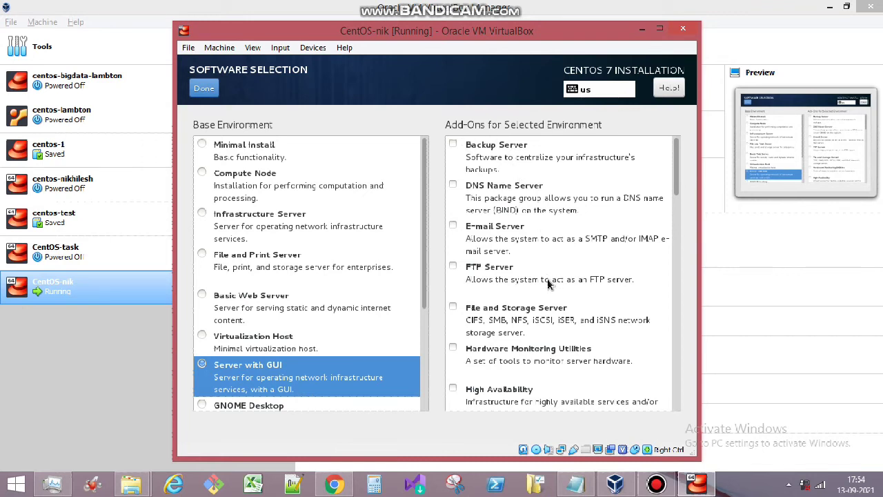
pyautogui.click(455, 185)
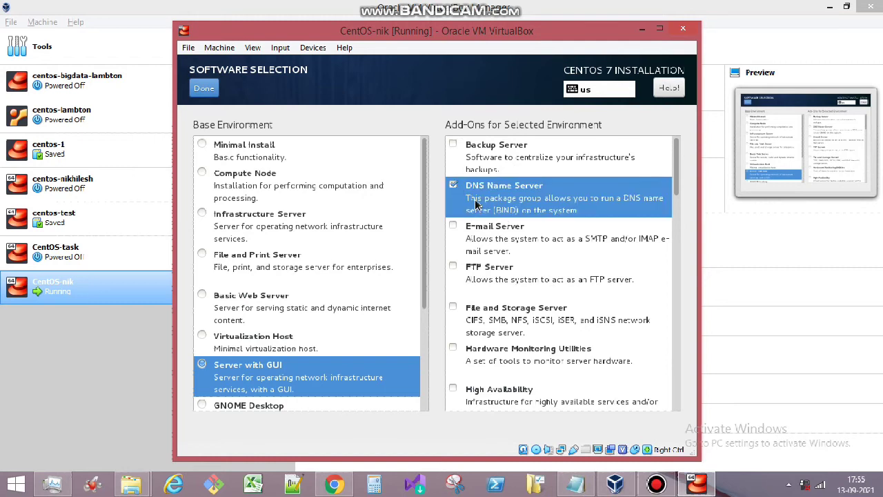
pyautogui.click(473, 264)
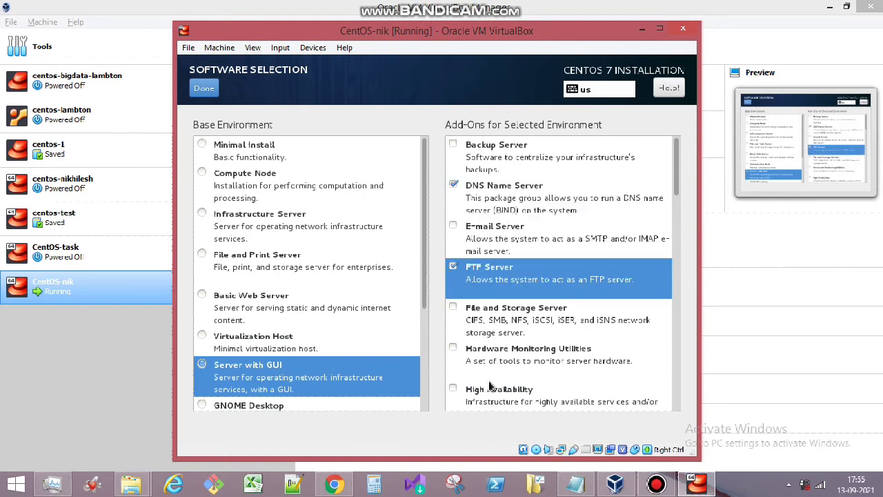
pyautogui.scroll(-5, 483, 369)
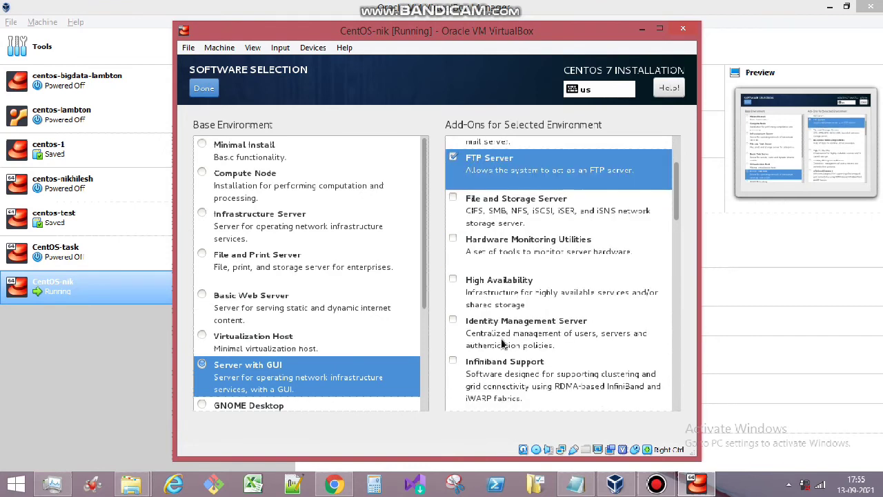
pyautogui.scroll(-1, 493, 345)
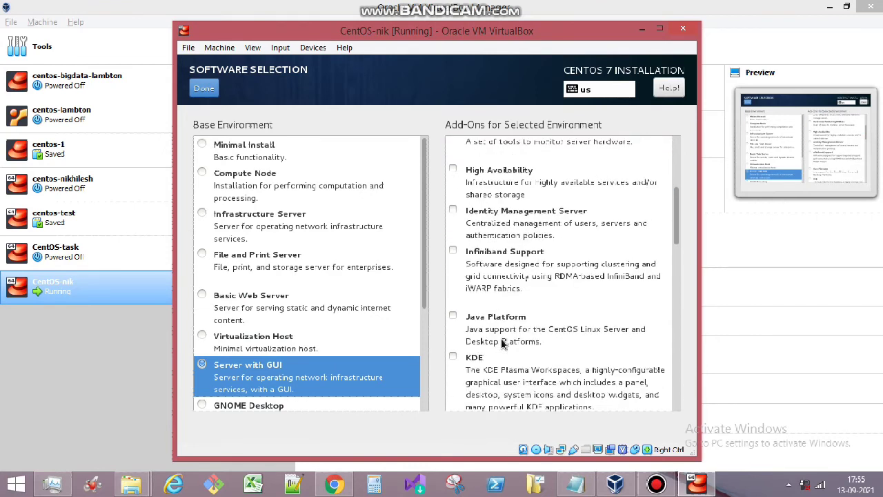
pyautogui.click(453, 357)
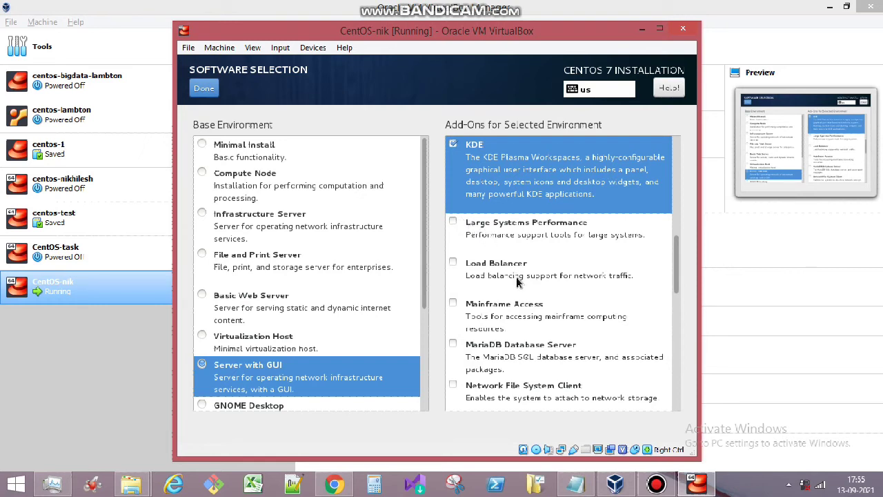
pyautogui.scroll(-2, 516, 284)
pyautogui.scroll(-2, 516, 284)
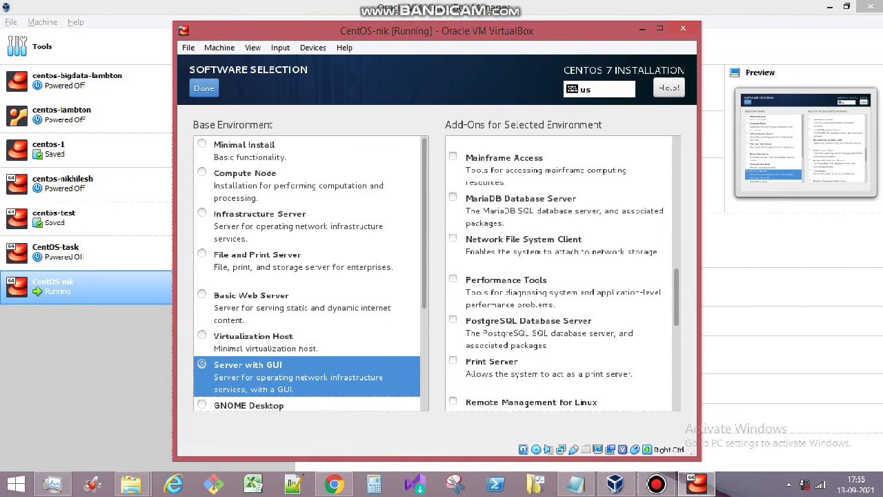
pyautogui.click(199, 94)
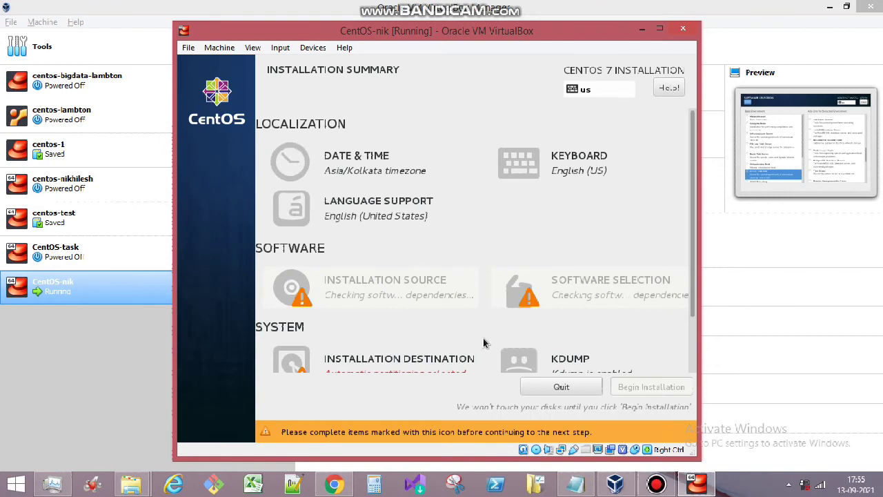
# - Use the 16 GiB ATA VBOX HARDDISK as installation destination with automatic partitioning
pyautogui.scroll(-1, 383, 304)
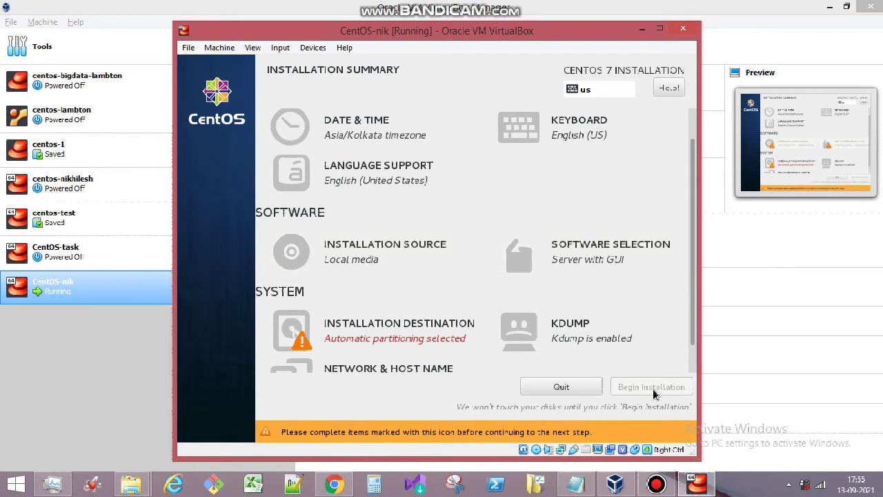
pyautogui.click(349, 332)
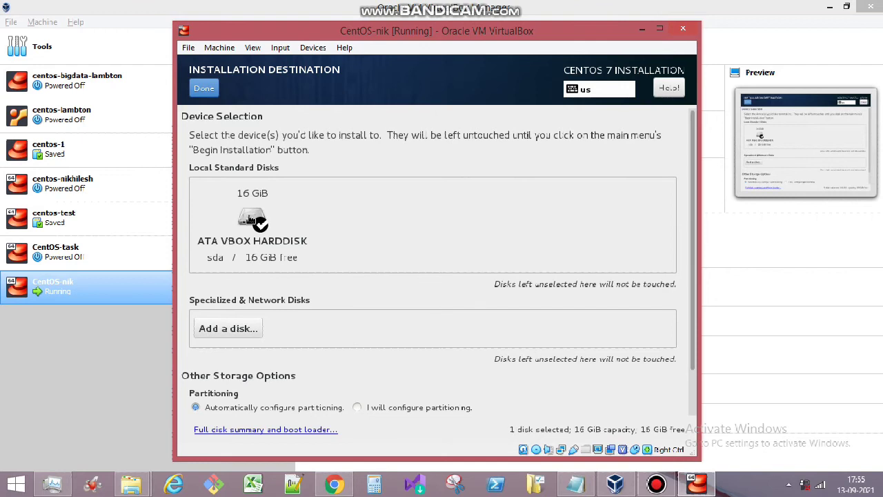
pyautogui.click(250, 219)
pyautogui.click(260, 227)
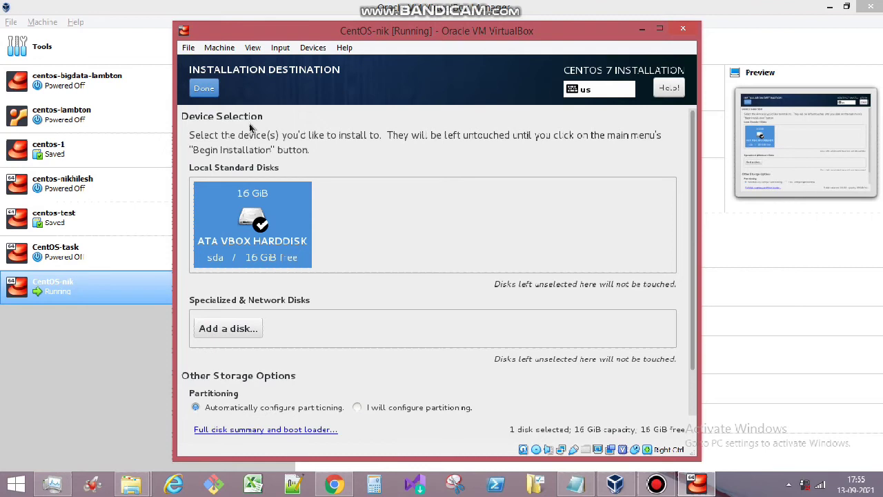
pyautogui.click(211, 89)
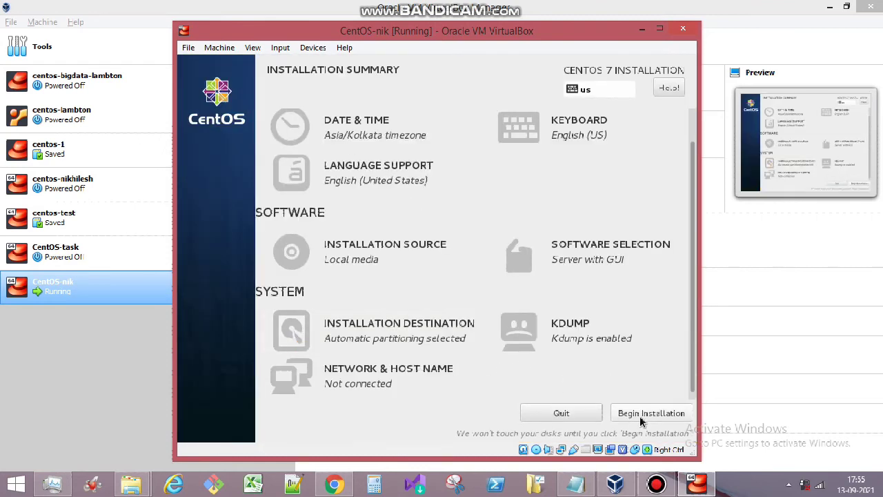
pyautogui.click(358, 383)
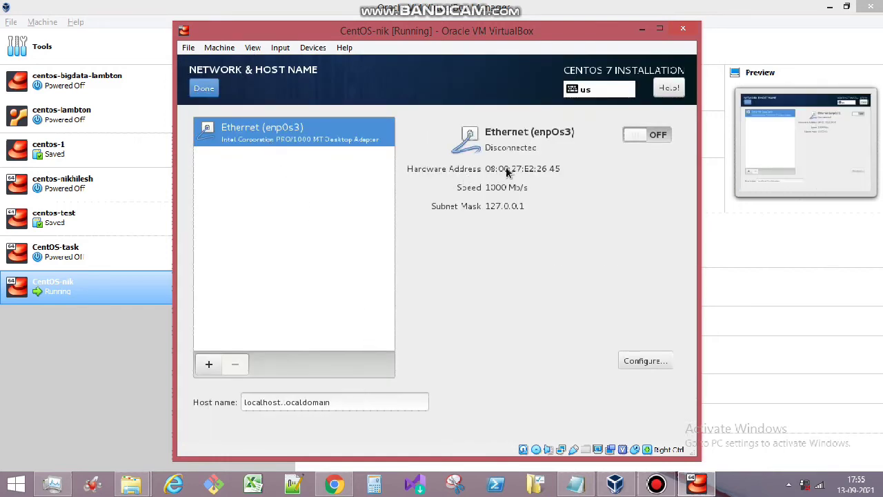
pyautogui.click(204, 90)
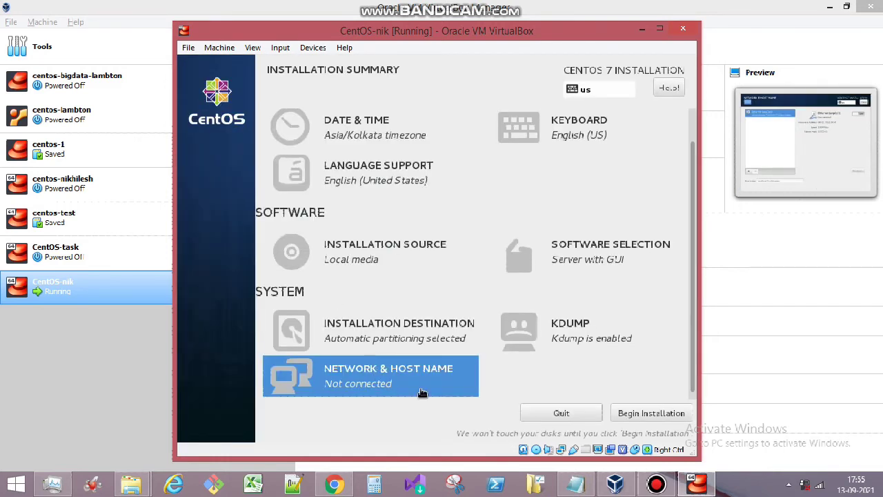
pyautogui.click(349, 361)
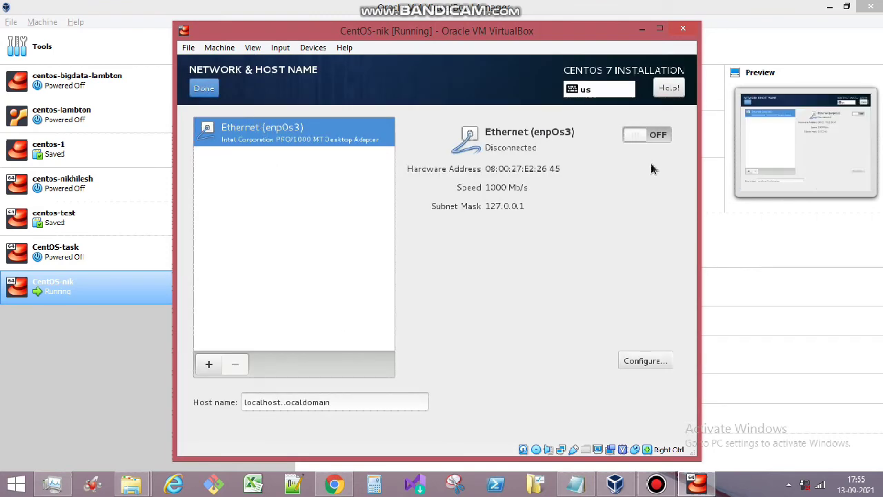
pyautogui.click(204, 88)
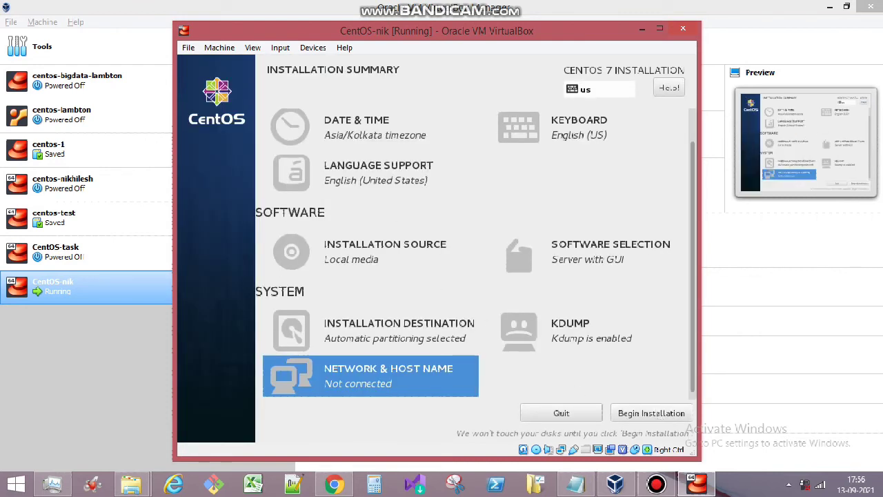
# - Begin the installation and set the root password, accepting it despite the weak-password warning
pyautogui.click(636, 411)
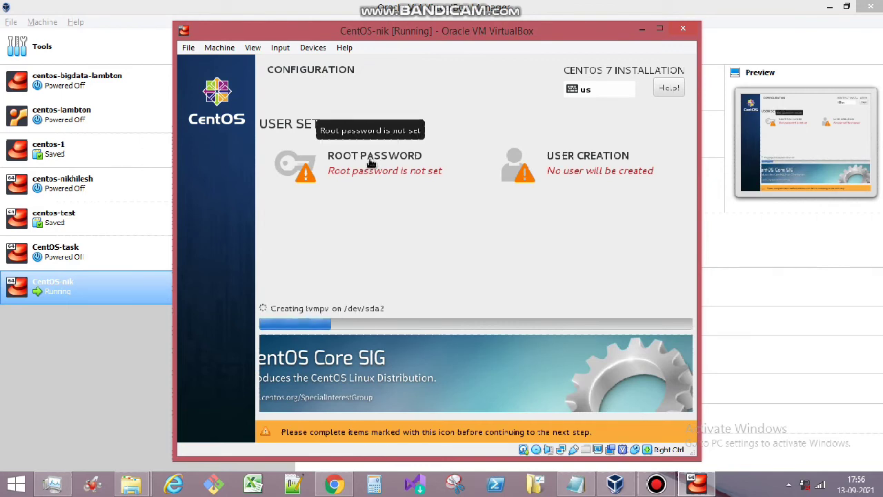
pyautogui.click(370, 163)
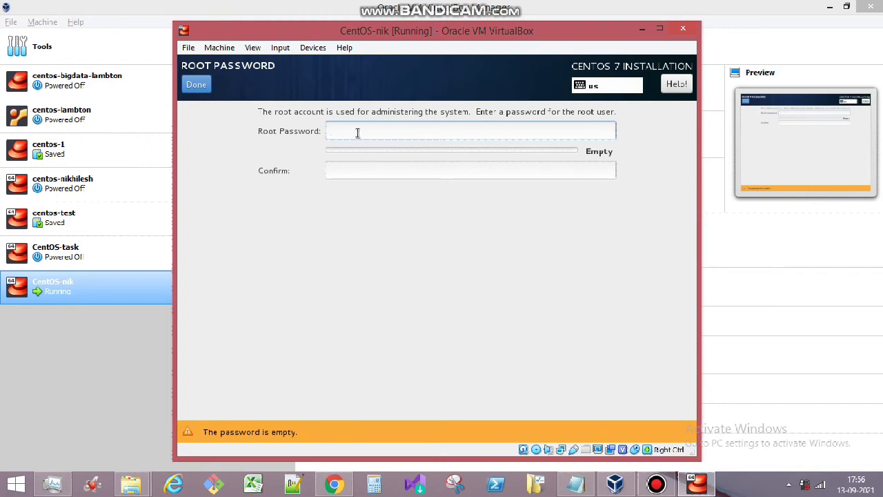
pyautogui.write('•••••••')
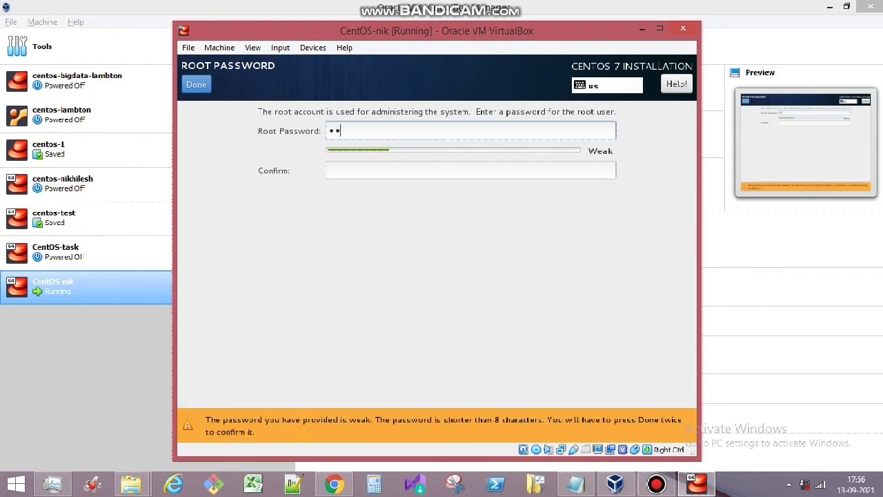
pyautogui.write('•••')
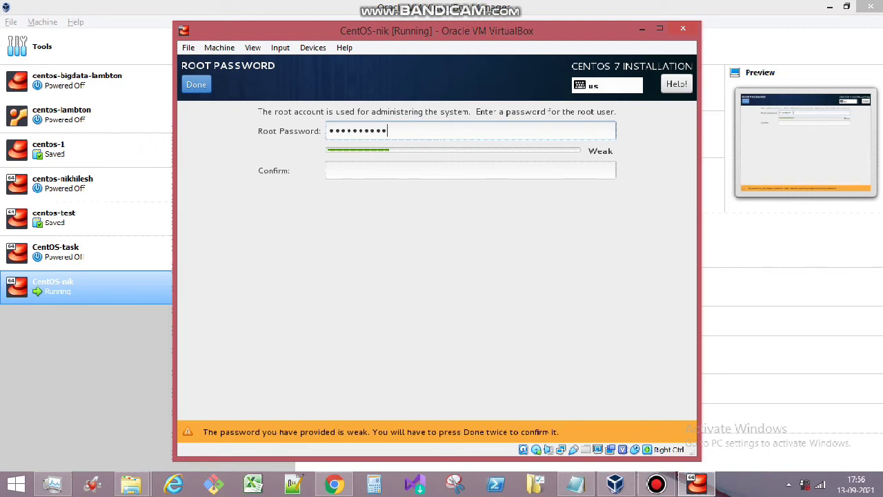
pyautogui.write('•••••••••')
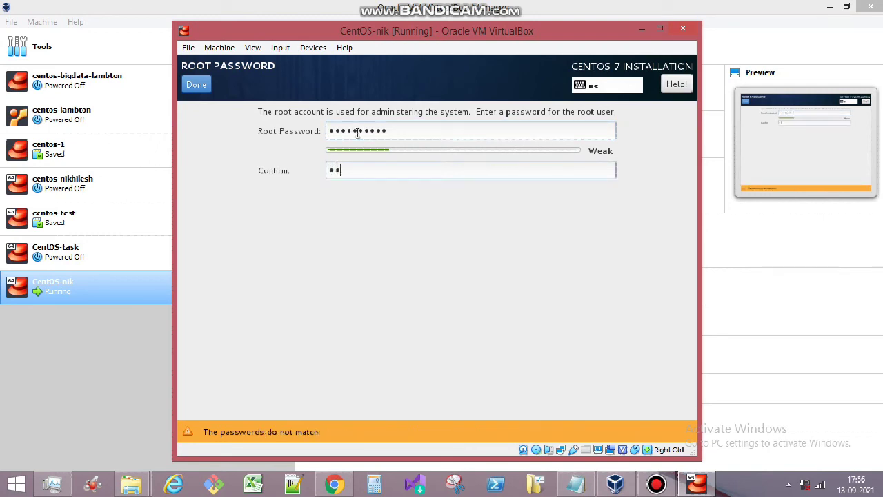
pyautogui.write('•')
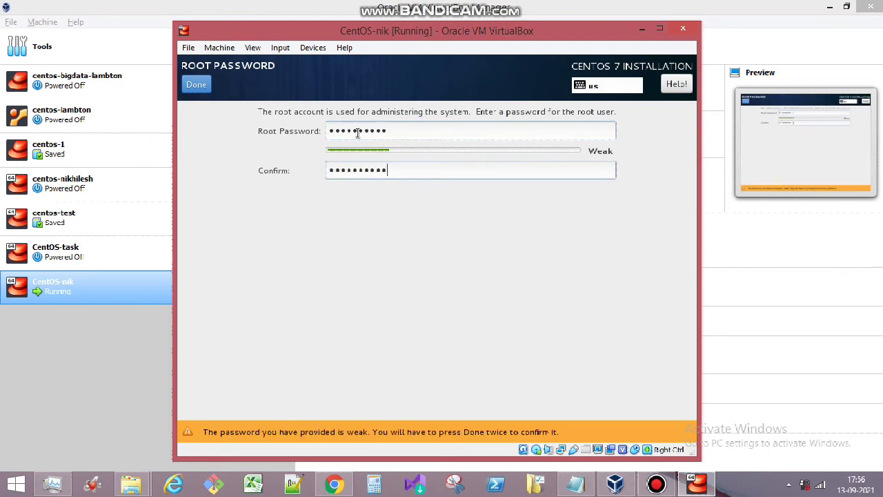
pyautogui.click(195, 84)
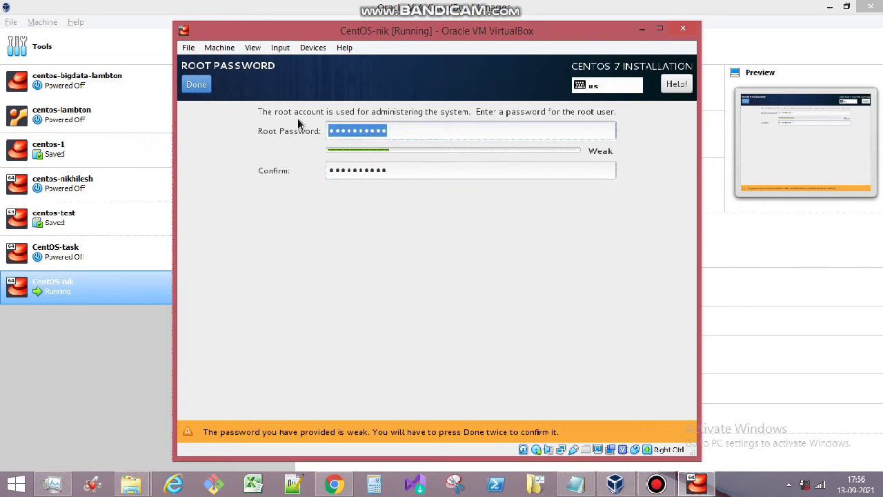
pyautogui.click(195, 80)
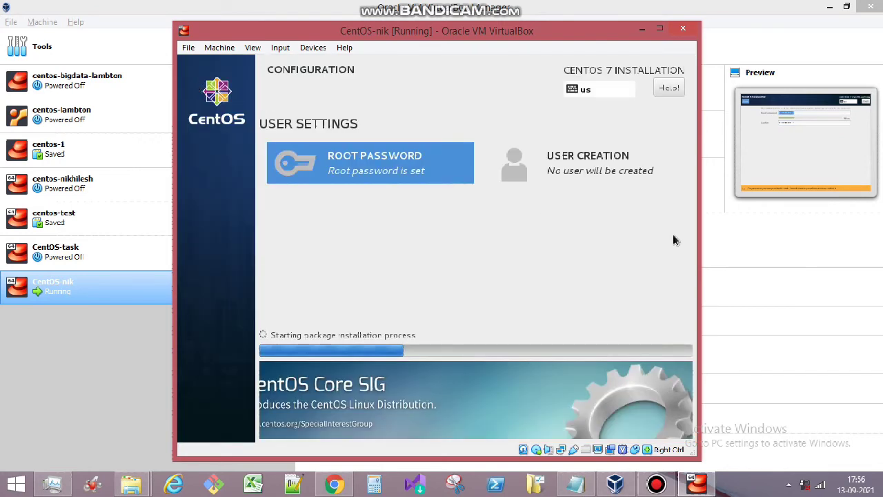
# - Create a user with the user's full name and a confirmed password, accepting the weak-password warning
pyautogui.click(587, 158)
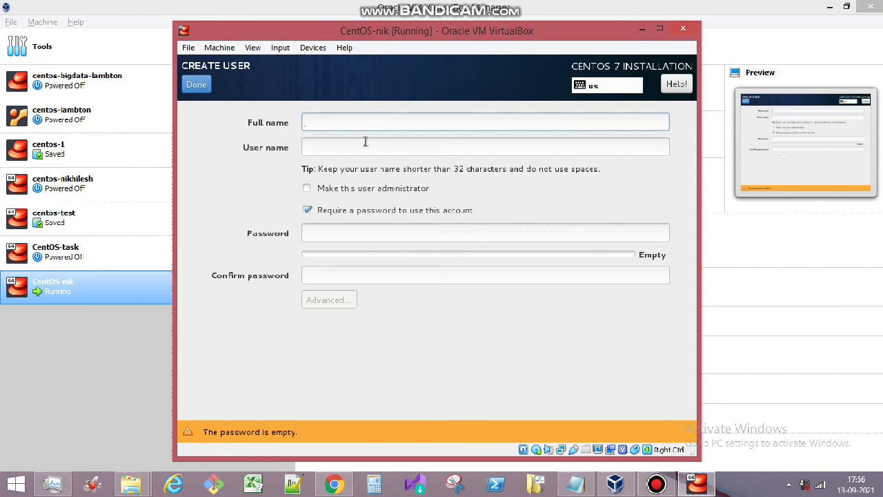
pyautogui.write('nikhilesh')
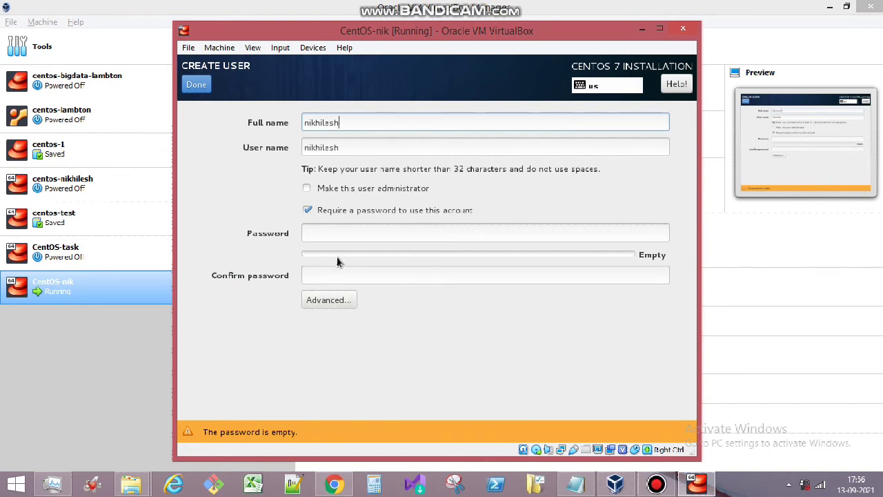
pyautogui.click(353, 148)
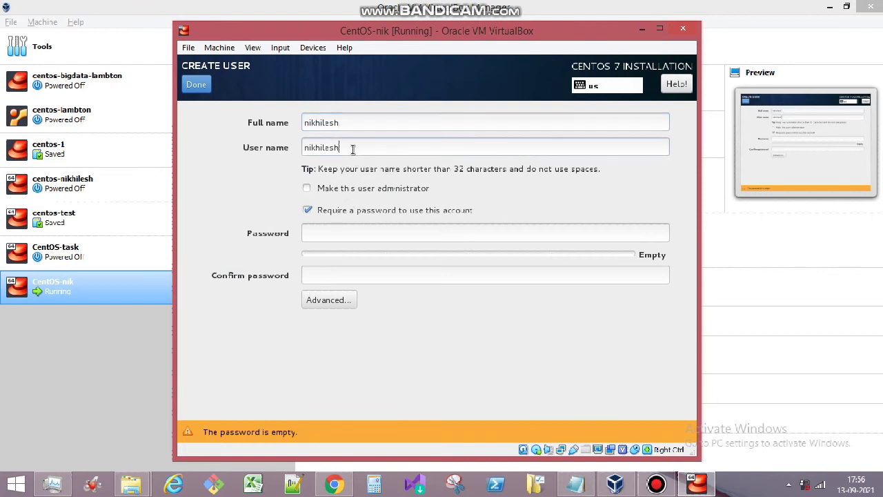
pyautogui.click(338, 233)
pyautogui.write('••••••••••')
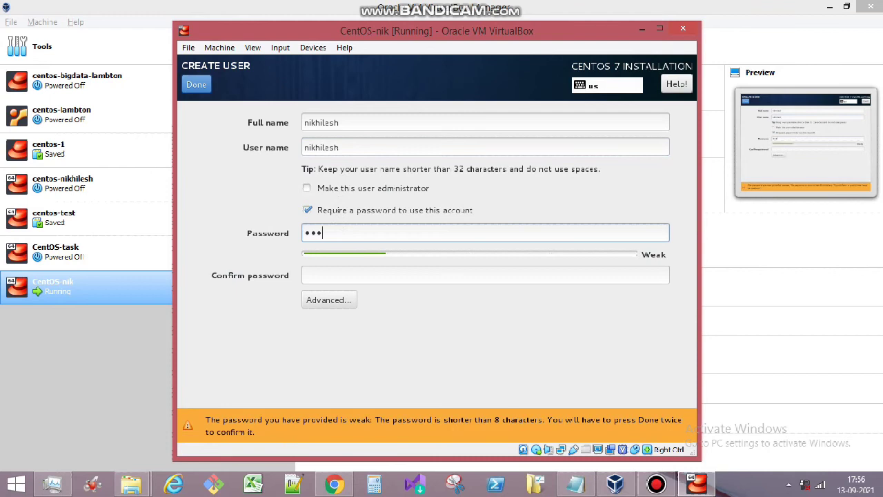
pyautogui.press('Tab')
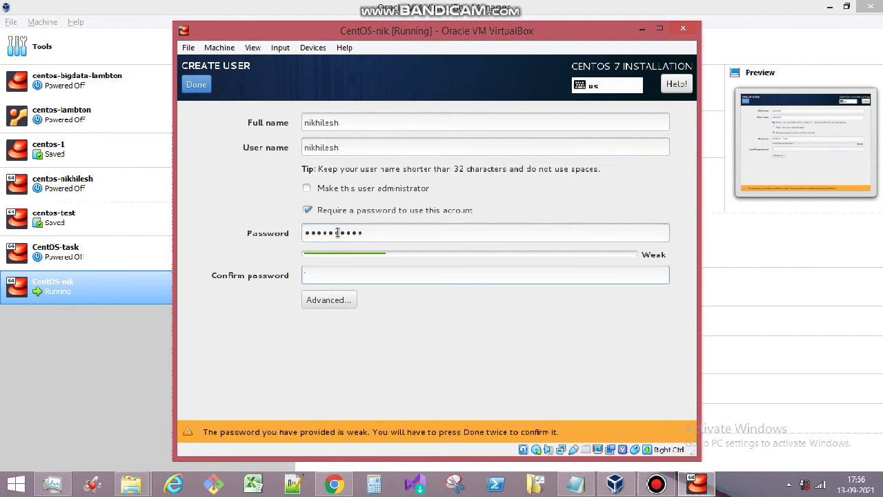
pyautogui.write('•••••••••')
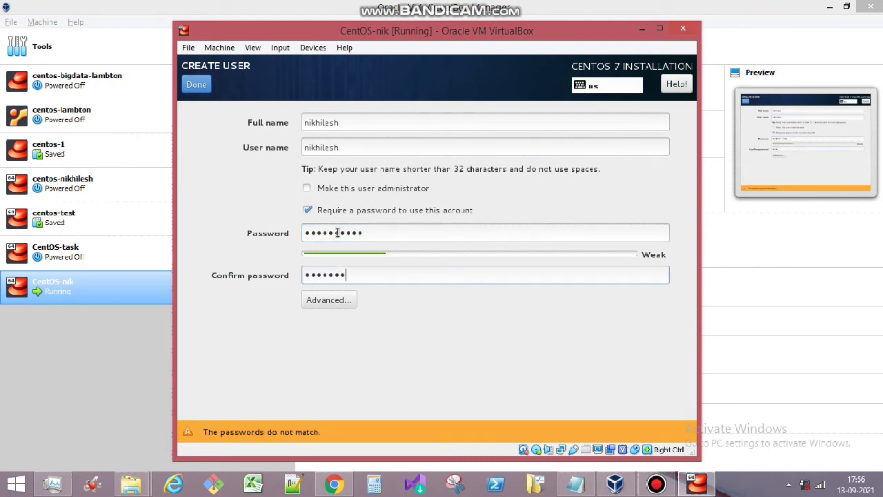
pyautogui.write('•')
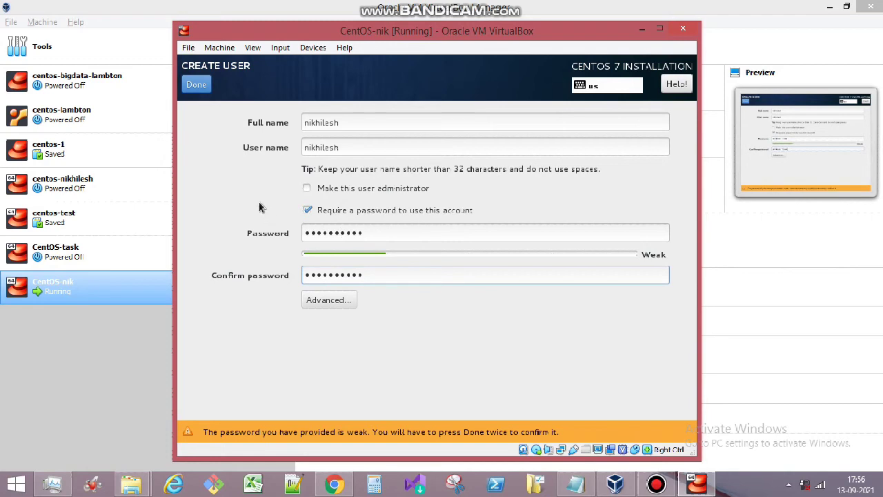
pyautogui.click(200, 92)
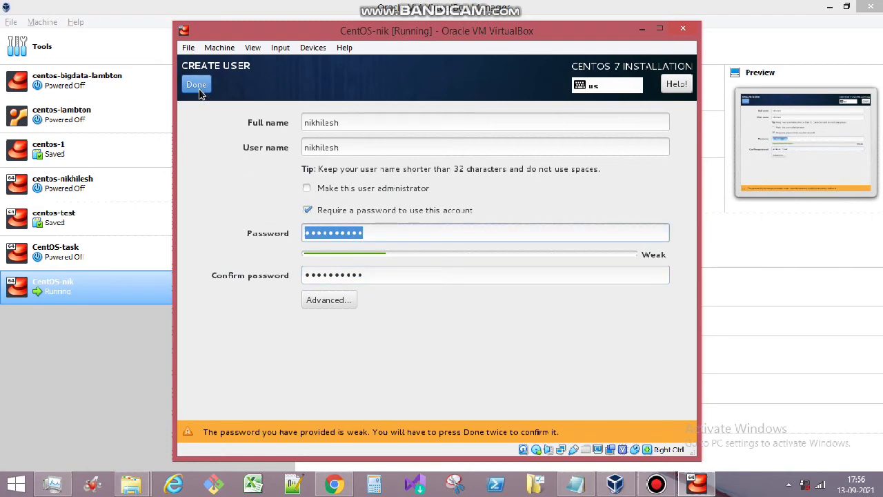
pyautogui.click(199, 88)
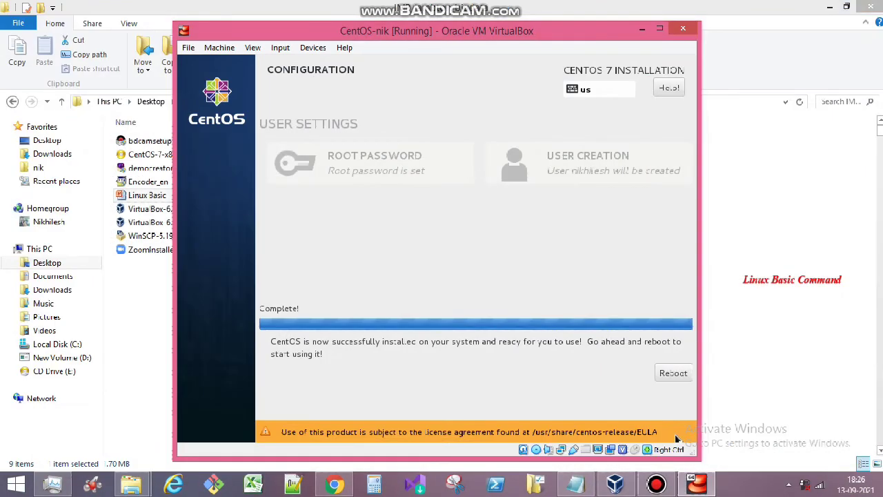
# - Bring the CentOS-nik window back to the front and reboot the newly installed system
pyautogui.click(614, 483)
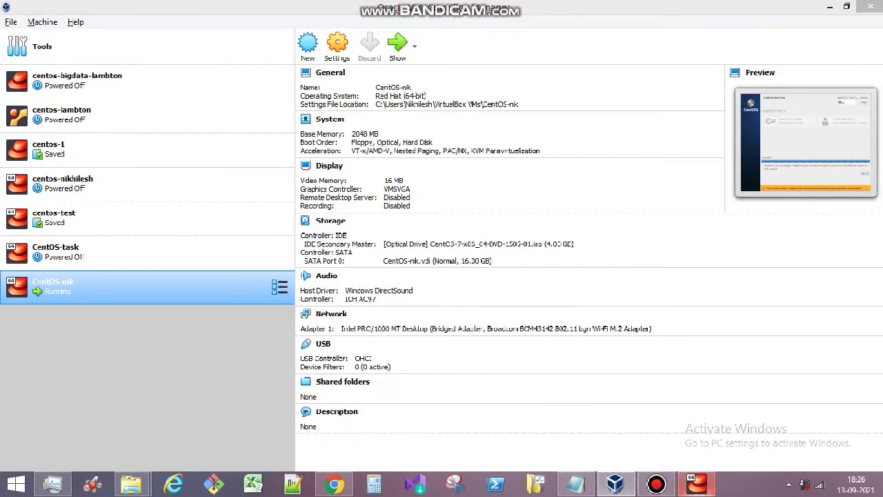
pyautogui.click(697, 482)
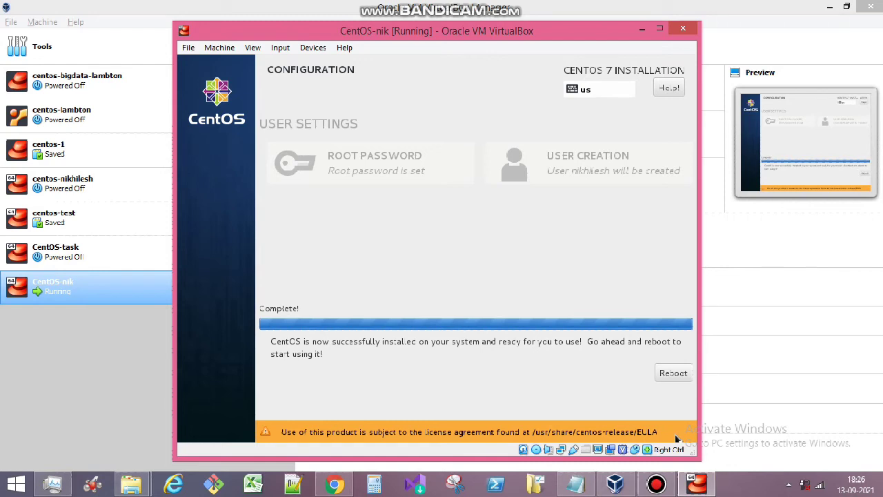
pyautogui.click(666, 378)
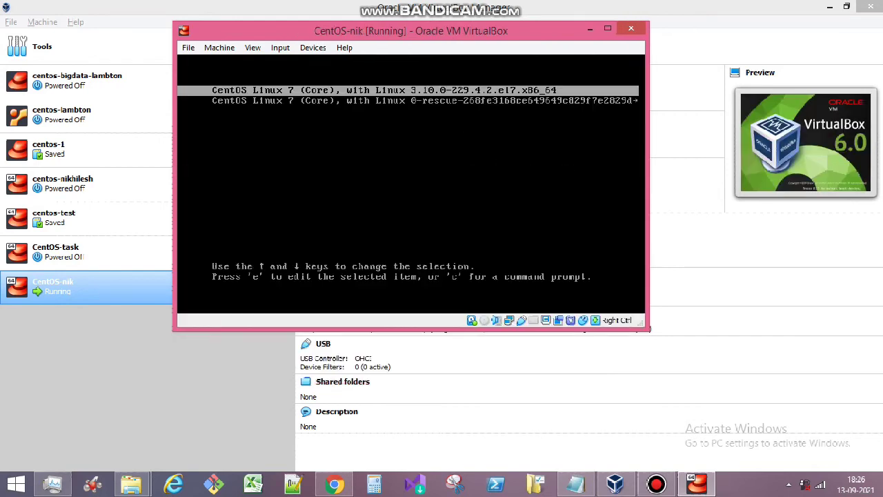
# - Select the first CentOS Linux 7 (Core) entry in the GRUB menu and boot it
pyautogui.press('Down')
pyautogui.press('Up')
pyautogui.press('Return')
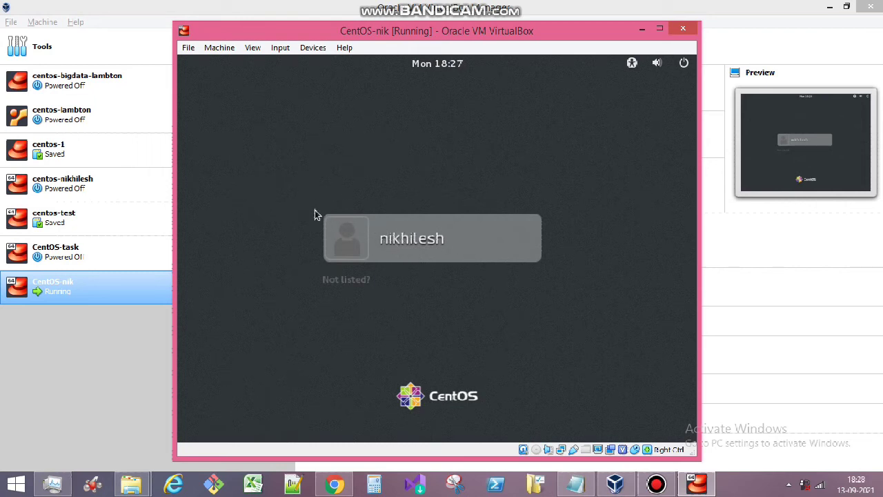
# - Sign in as the new user with their password, then open a terminal from the desktop
pyautogui.click(398, 253)
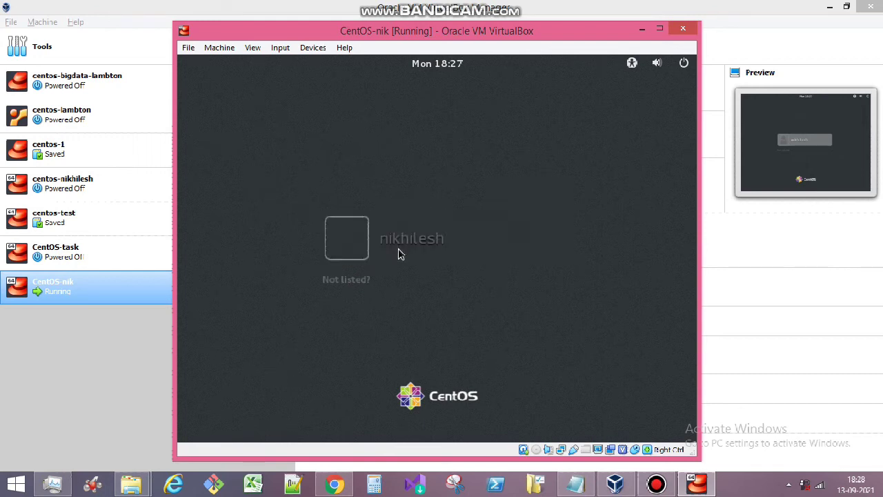
pyautogui.write('*****')
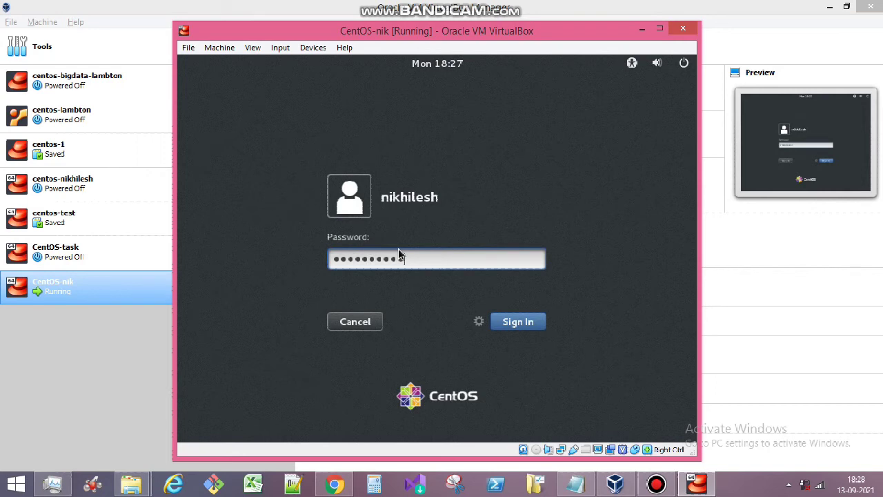
pyautogui.press('Return')
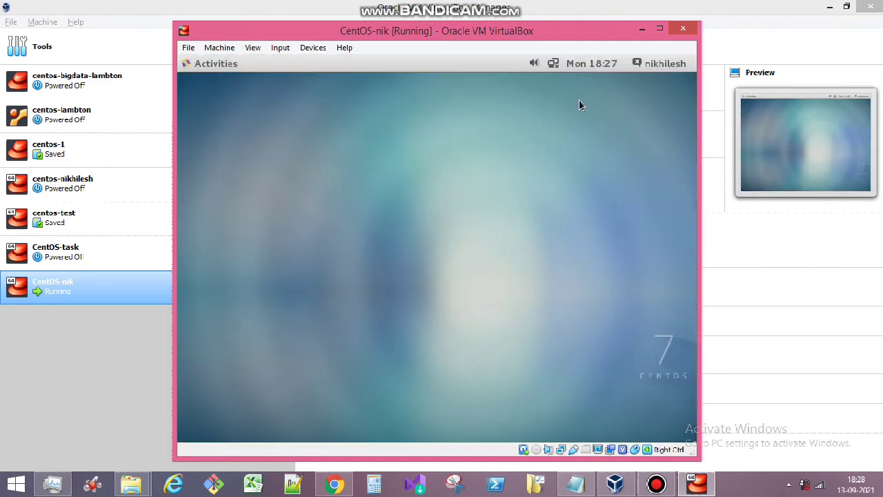
pyautogui.rightClick(364, 127)
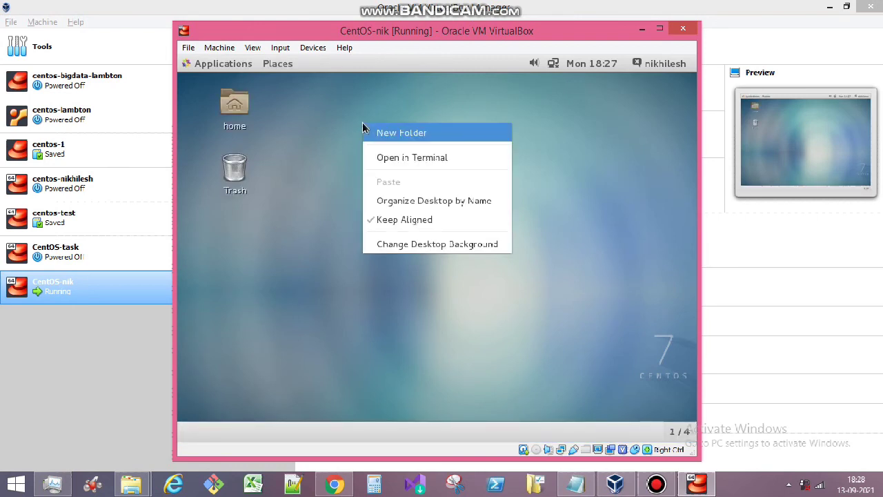
pyautogui.click(381, 159)
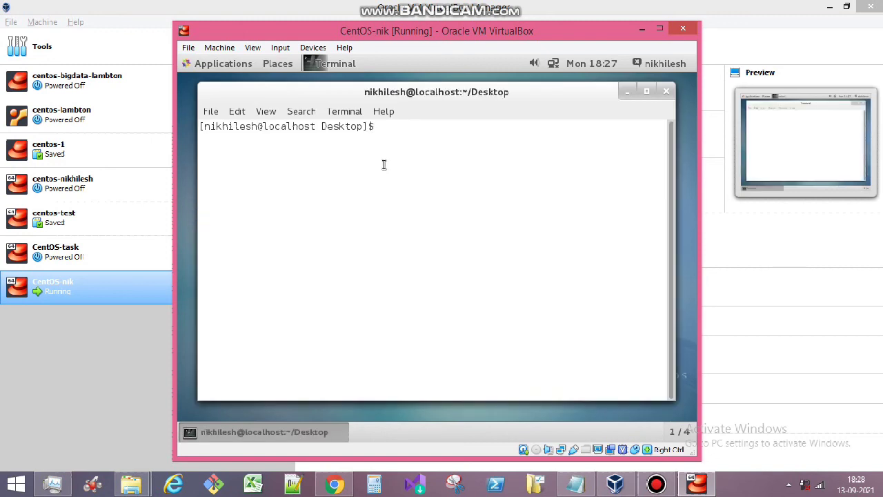
# - Run firefox from the terminal, get through its language and input-source welcome pages, then return to the terminal
pyautogui.write('firefox')
pyautogui.press('Return')
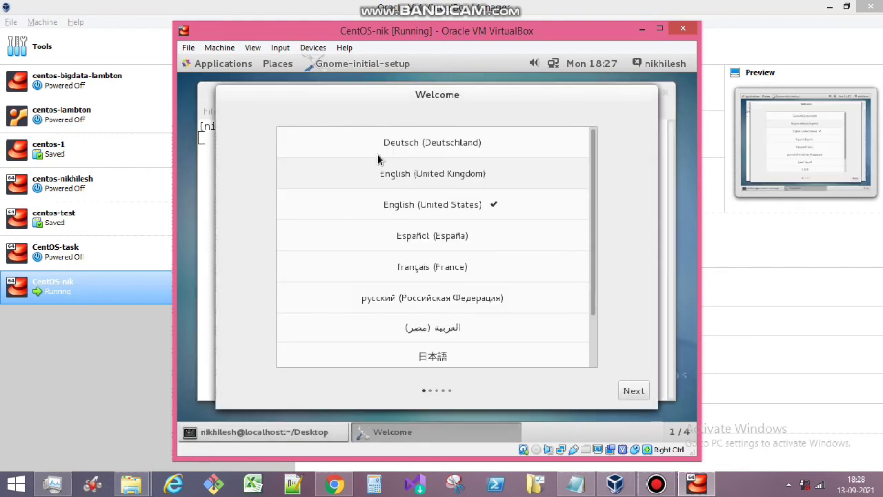
pyautogui.click(644, 398)
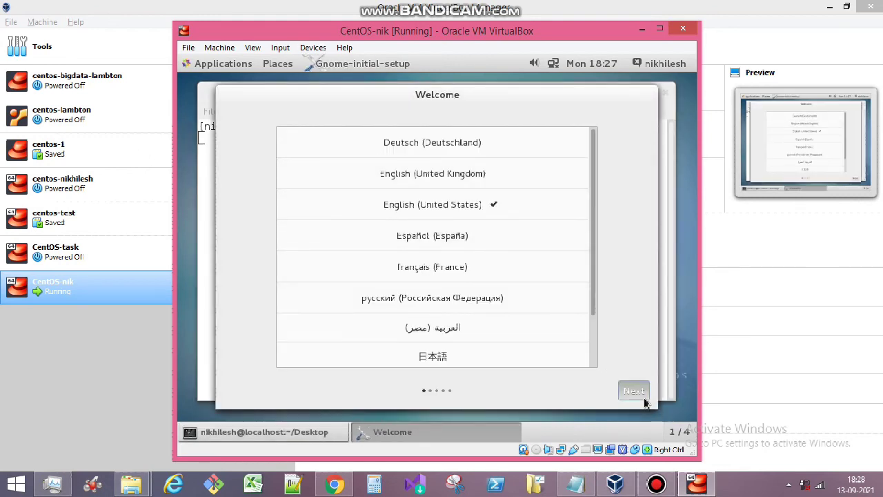
pyautogui.click(645, 400)
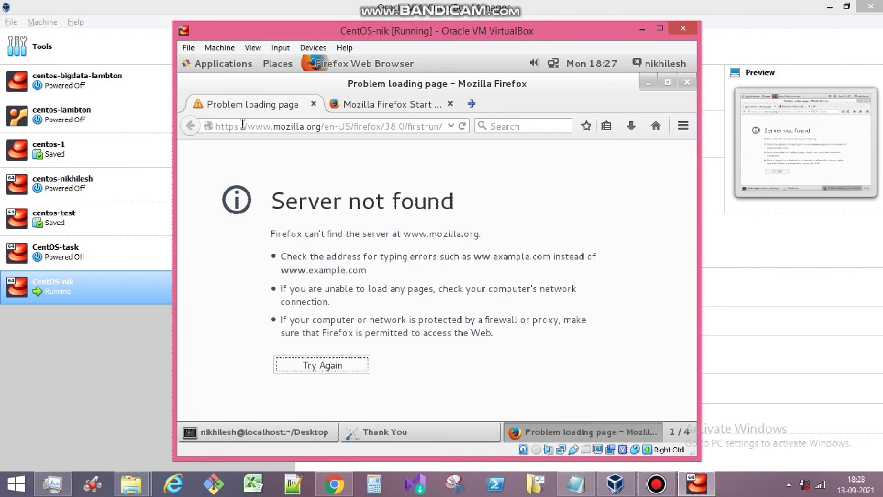
pyautogui.click(259, 431)
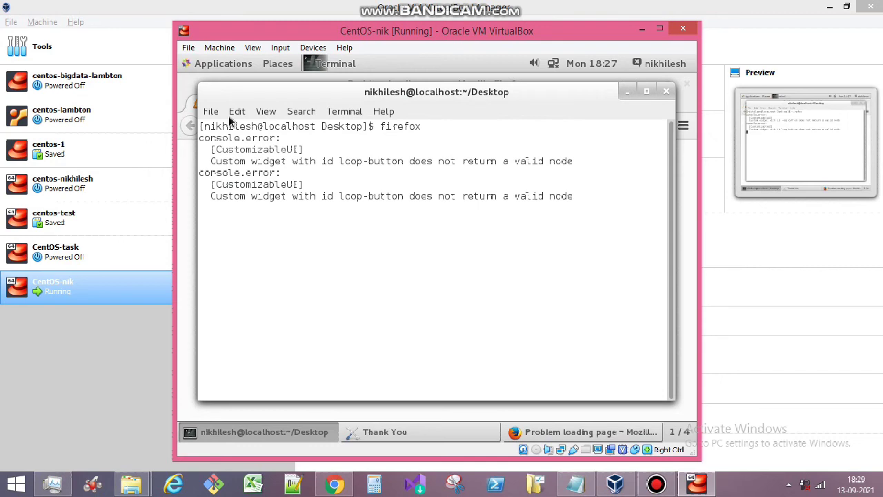
# - Open a new terminal window in the VM and list its network interfaces with ifconfig
pyautogui.click(342, 111)
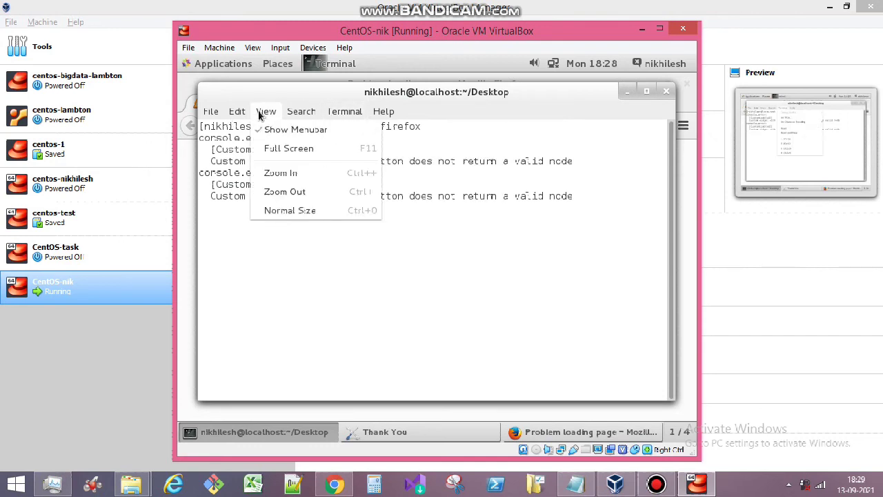
pyautogui.moveTo(217, 118)
pyautogui.click(238, 129)
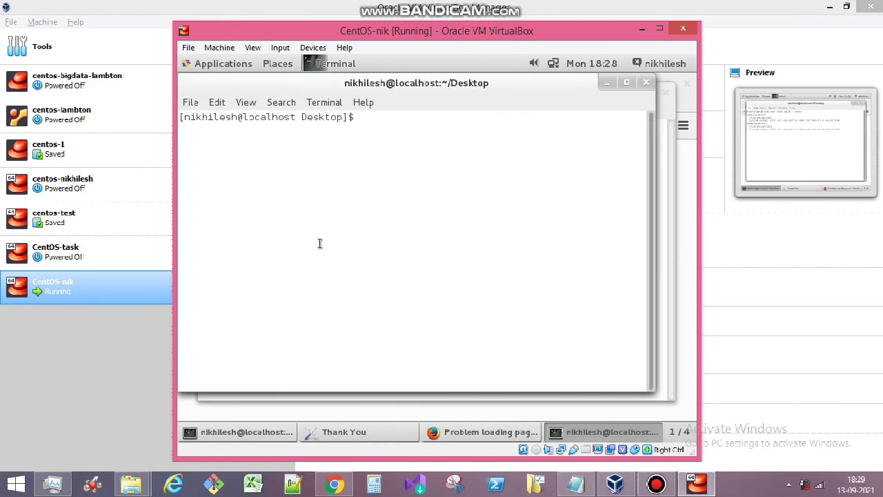
pyautogui.write('i')
pyautogui.press('BackSpace')
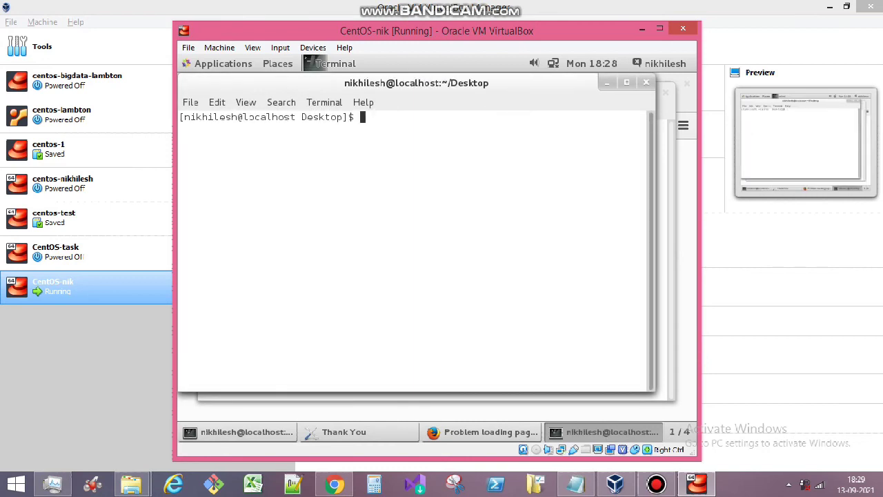
pyautogui.write('ifconfig')
pyautogui.press('Return')
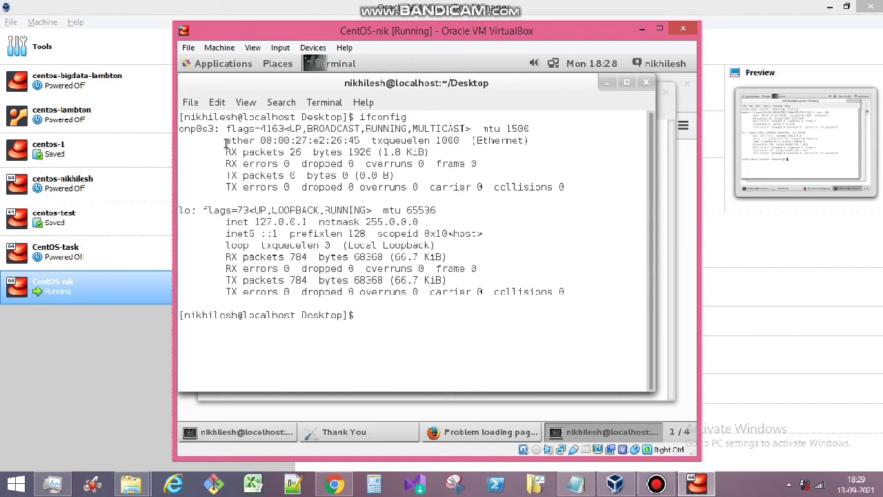
# - Highlight the enp0s3 interface details, then request an address with dhclient, which is denied
pyautogui.moveTo(228, 129); pyautogui.dragTo(576, 189)
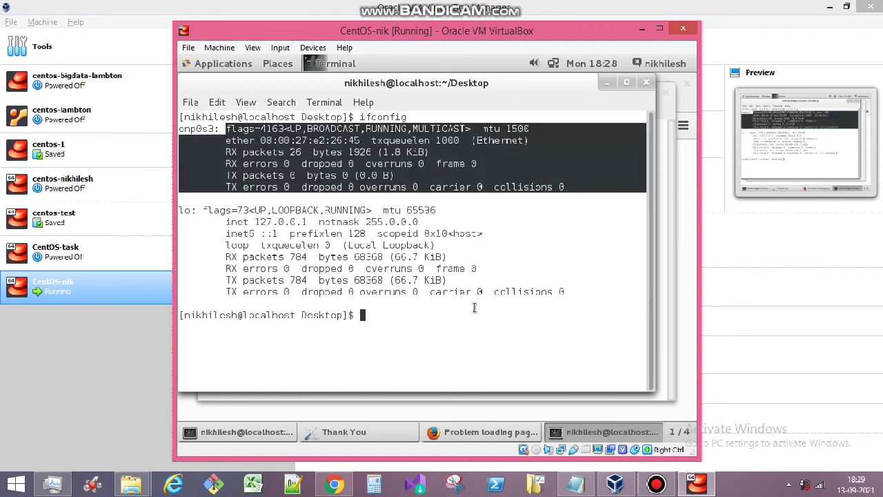
pyautogui.click(443, 335)
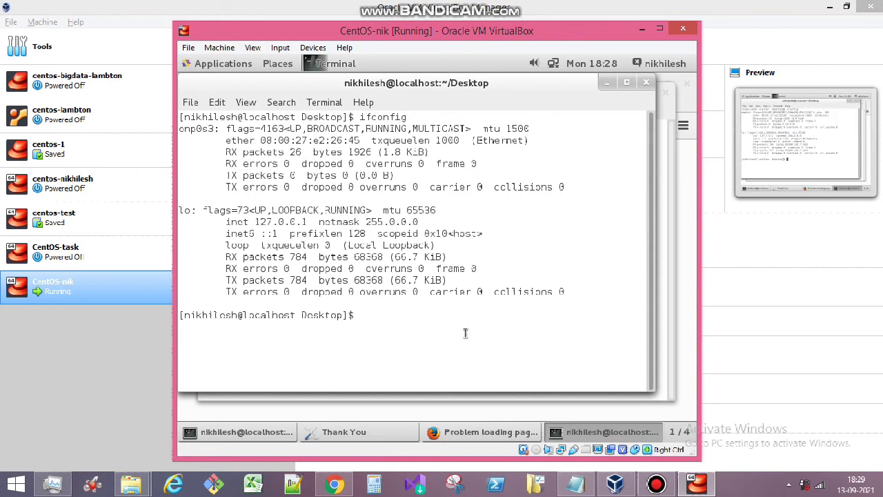
pyautogui.write('dhclient')
pyautogui.press('Return')
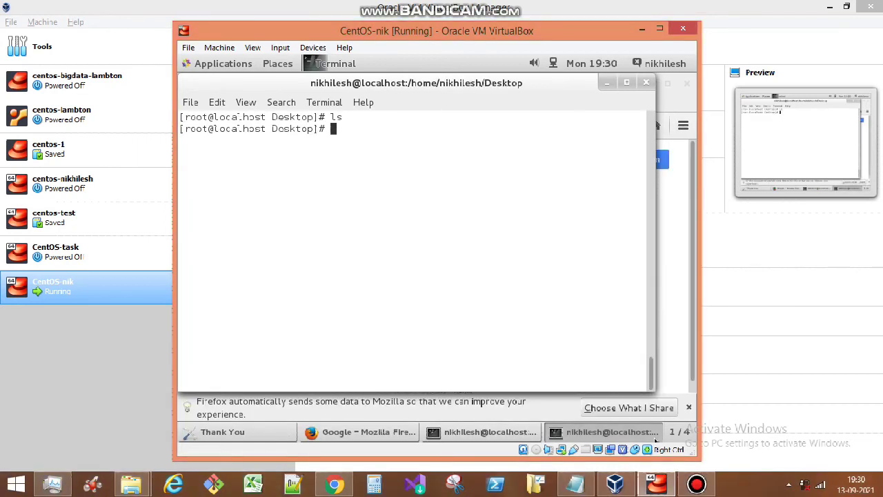
# - Leave the root shell, clear the screen, and rerun ifconfig to confirm enp0s3 has 192.168.1.7
pyautogui.write('exit')
pyautogui.press('Return')
pyautogui.press('Return')
pyautogui.write('clear')
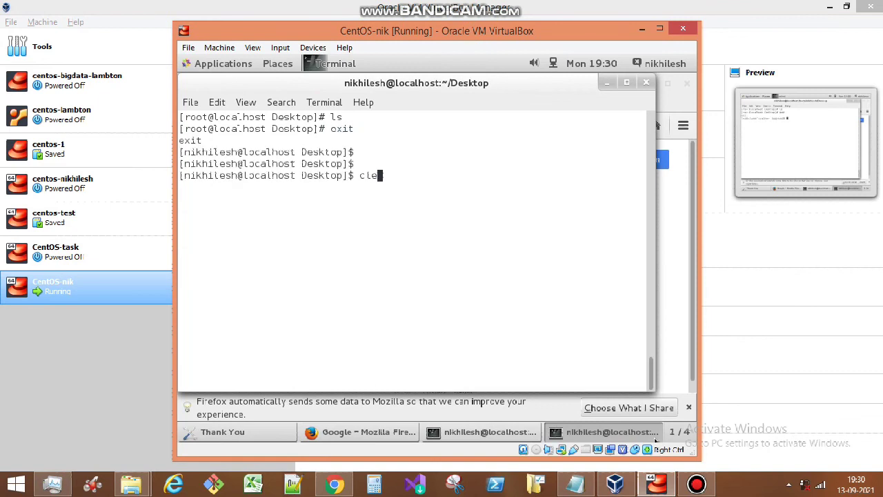
pyautogui.press('Return')
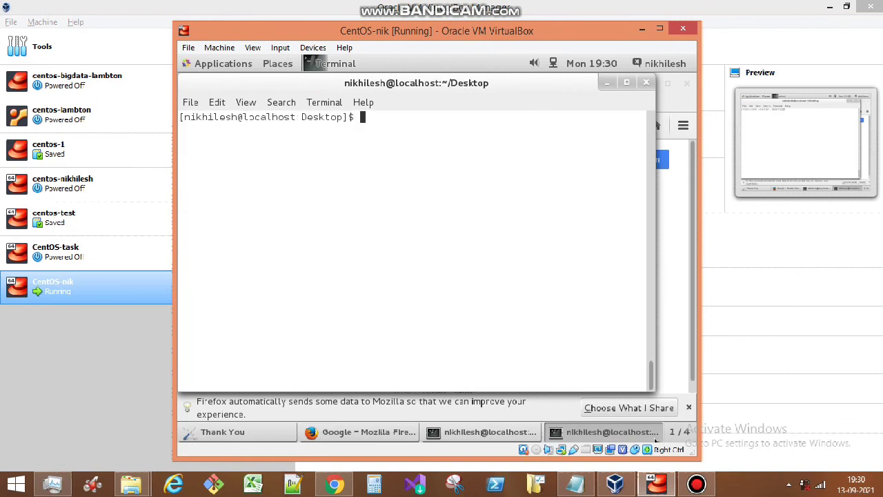
pyautogui.write('ifconfig')
pyautogui.press('Return')
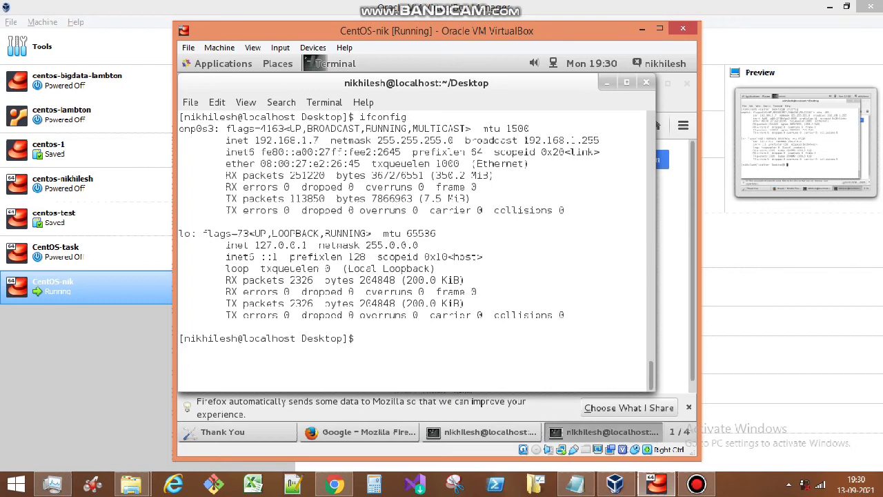
pyautogui.moveTo(254, 140); pyautogui.dragTo(319, 142)
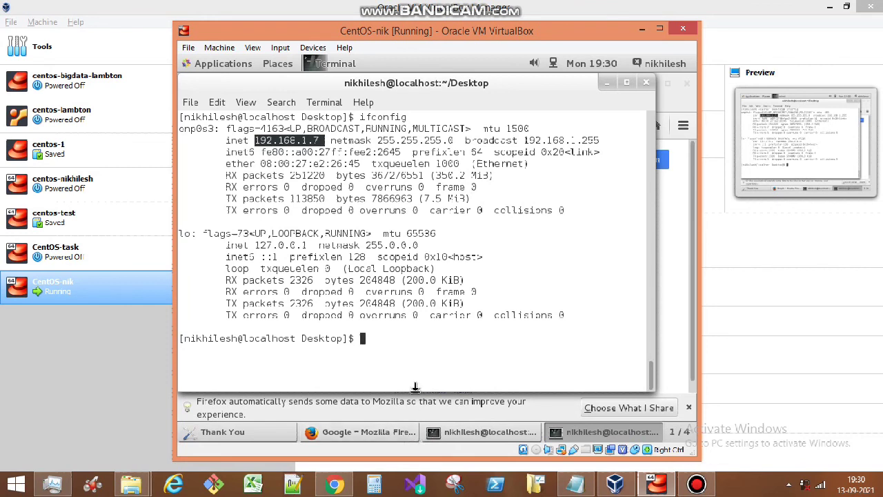
pyautogui.click(439, 357)
# - Clear the stray text from the prompt and run su to switch to root
pyautogui.write('dhclient')
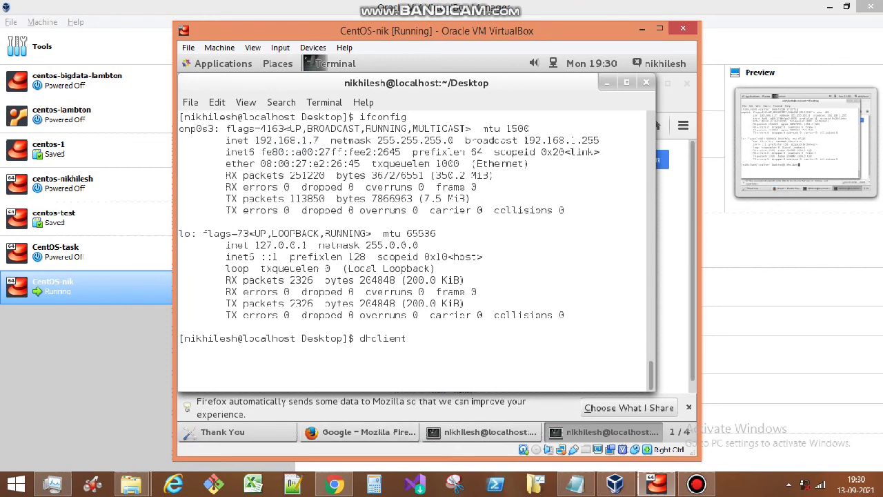
pyautogui.press('BackSpace')
pyautogui.press('BackSpace')
pyautogui.press('BackSpace')
pyautogui.press('BackSpace')
pyautogui.press('BackSpace')
pyautogui.press('BackSpace')
pyautogui.press('BackSpace')
pyautogui.press('BackSpace')
pyautogui.write('Permission denied')
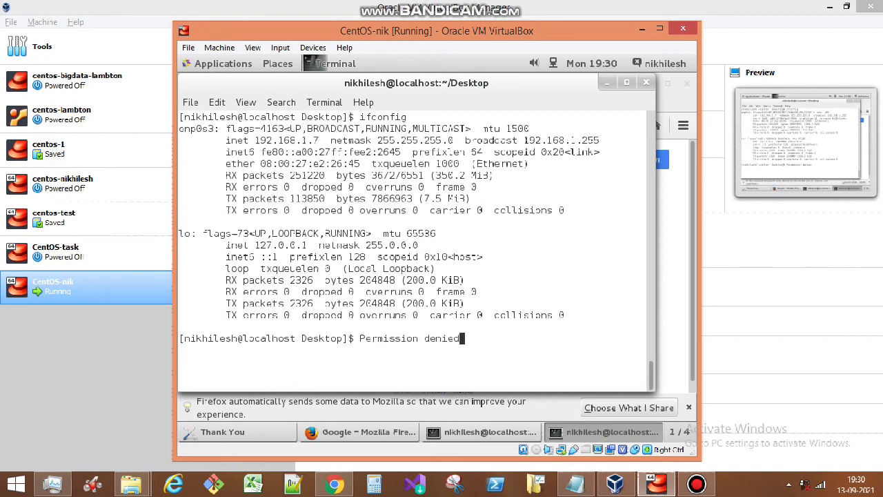
pyautogui.press('BackSpace')
pyautogui.press('BackSpace')
pyautogui.press('BackSpace')
pyautogui.press('BackSpace')
pyautogui.press('BackSpace')
pyautogui.press('BackSpace')
pyautogui.press('BackSpace')
pyautogui.press('BackSpace')
pyautogui.press('BackSpace')
pyautogui.press('BackSpace')
pyautogui.press('BackSpace')
pyautogui.press('BackSpace')
pyautogui.press('BackSpace')
pyautogui.press('BackSpace')
pyautogui.press('BackSpace')
pyautogui.press('BackSpace')
pyautogui.press('BackSpace')
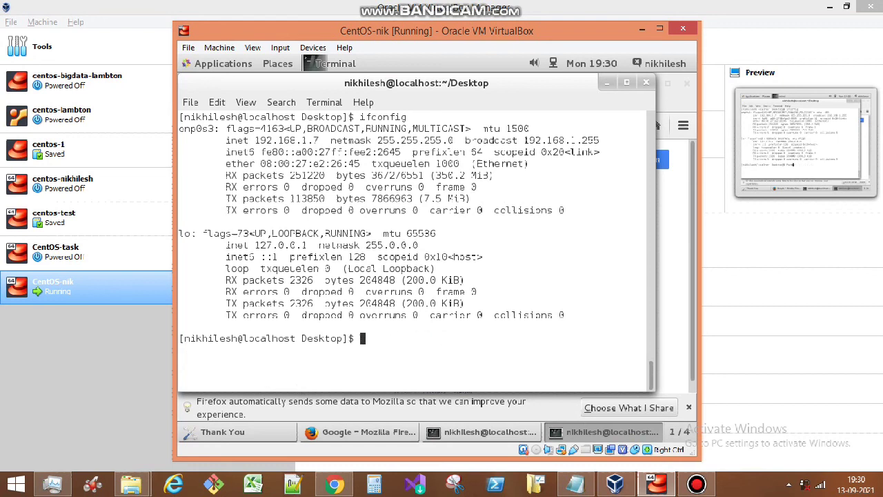
pyautogui.write('su')
pyautogui.press('Return')
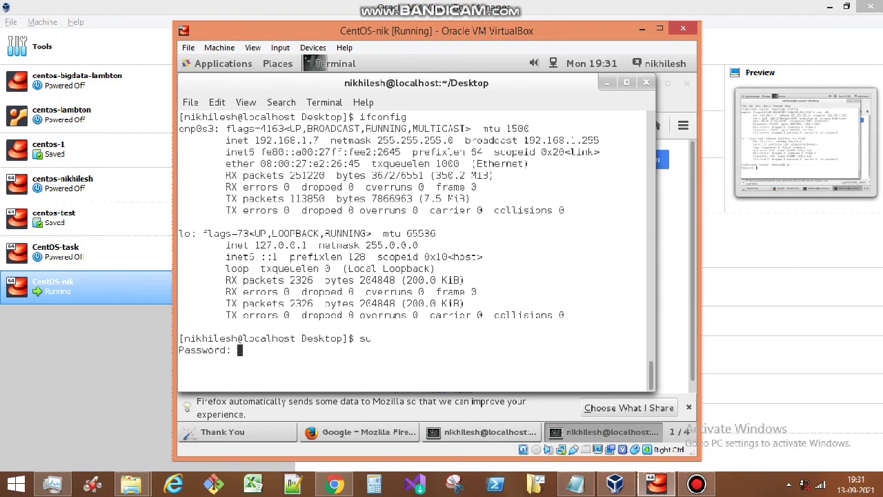
# - Submit the root password, verify root identity with whoami, and bring the Google Firefox window forward
pyautogui.press('Return')
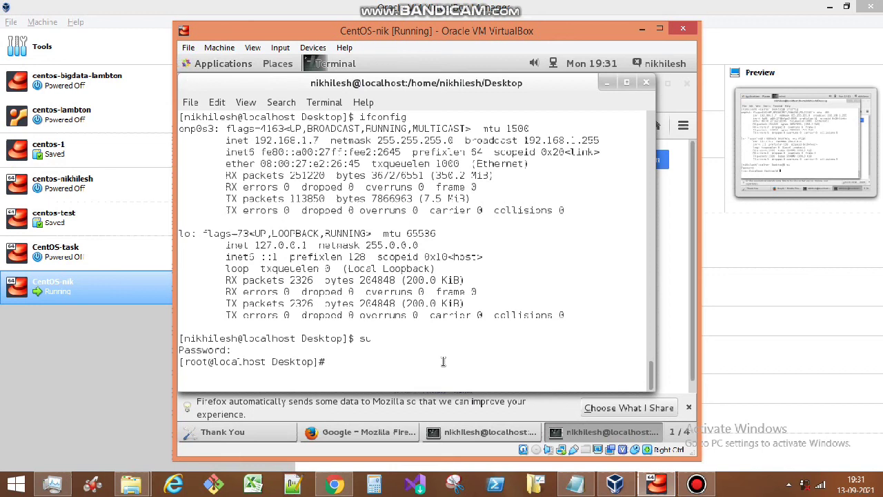
pyautogui.moveTo(344, 337); pyautogui.dragTo(353, 338)
pyautogui.moveTo(318, 360); pyautogui.dragTo(321, 362)
pyautogui.doubleClick(218, 338)
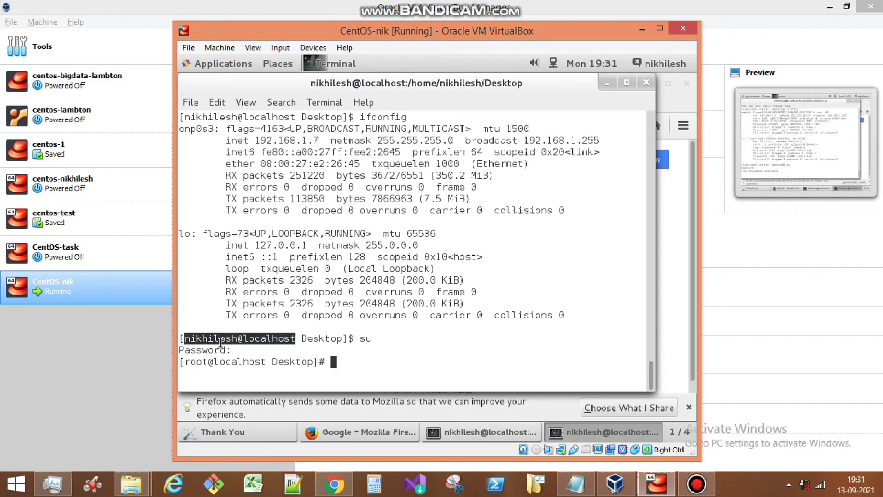
pyautogui.click(400, 361)
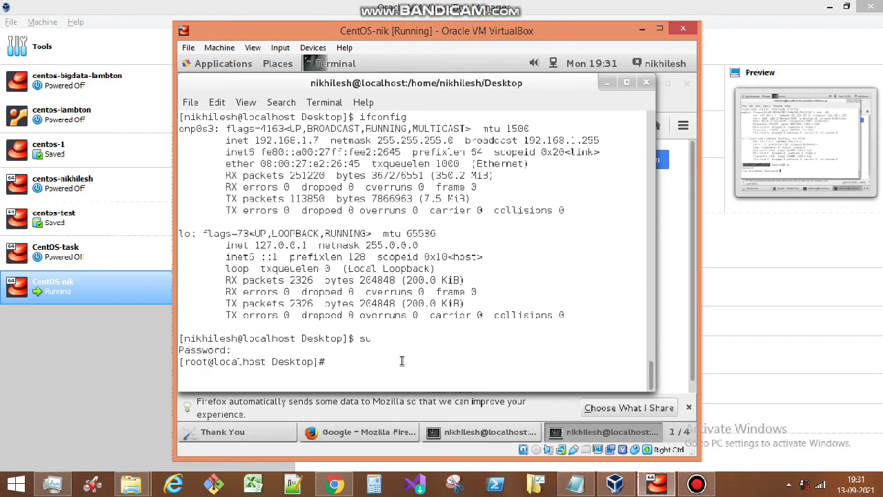
pyautogui.write('whoami')
pyautogui.press('Return')
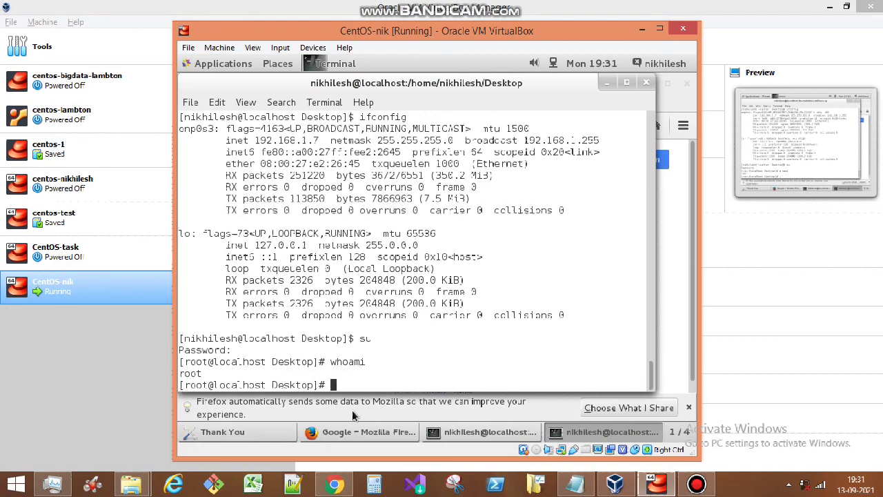
pyautogui.click(364, 428)
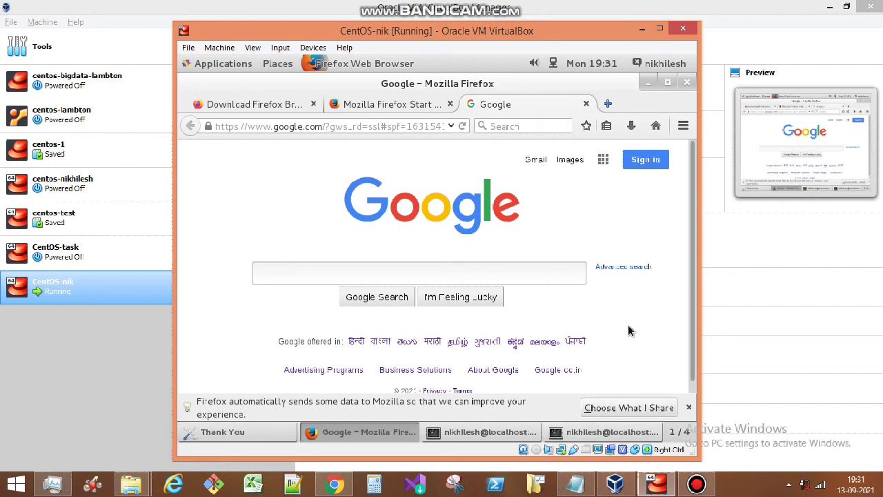
# - Cancel the full-screen switch, then close CentOS-nik choosing Save the machine state
pyautogui.press('Control_R+f')
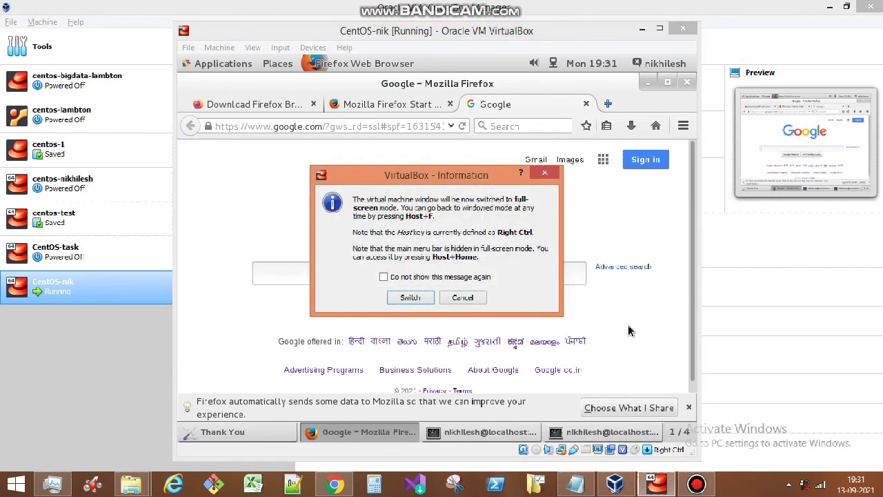
pyautogui.press('Return')
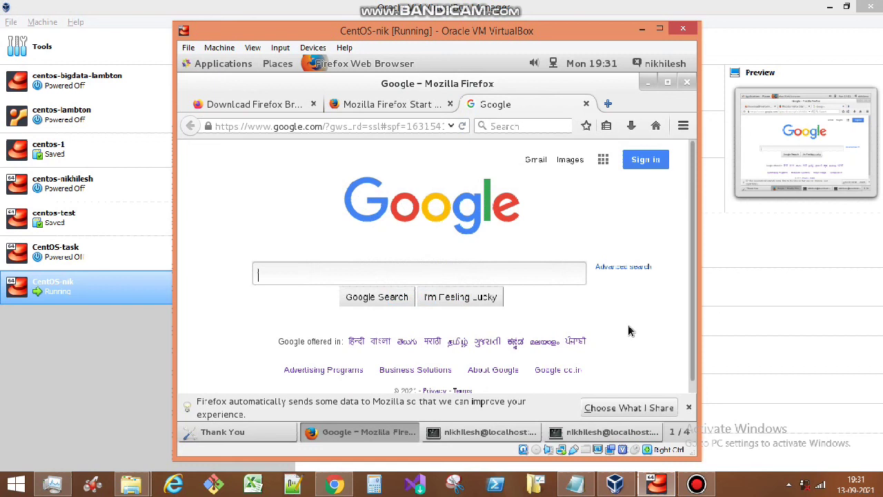
pyautogui.press('Control_R+q')
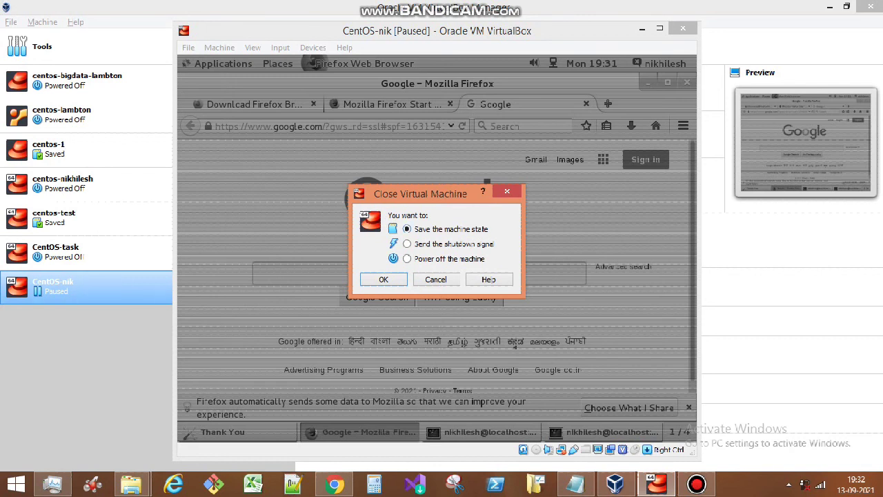
pyautogui.press('Return')
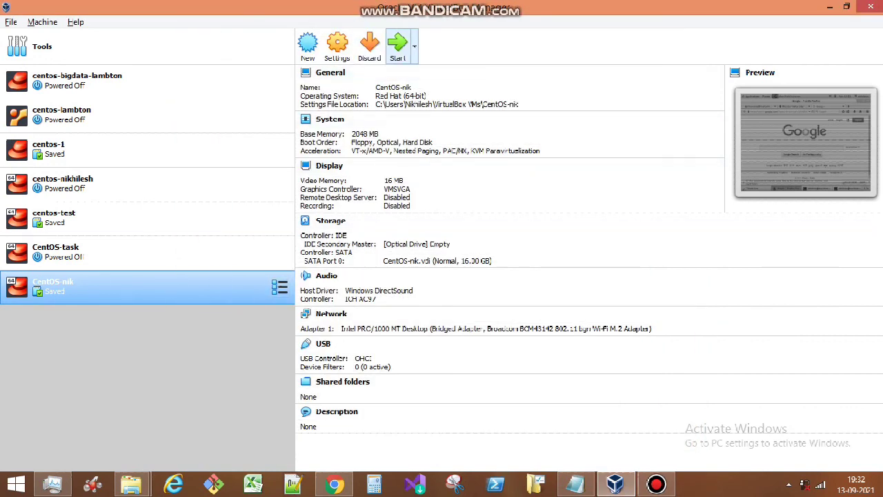
# - Restart CentOS-nik, close it again saving its machine state, and quit VirtualBox Manager
pyautogui.click(397, 44)
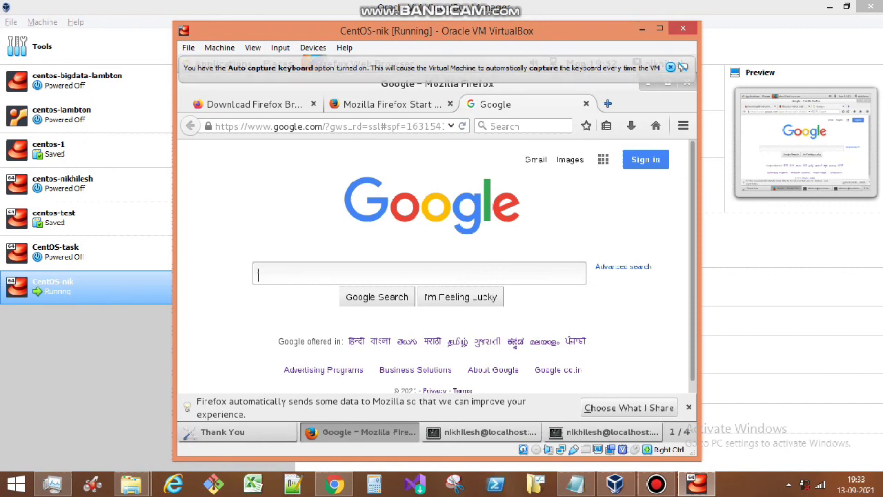
pyautogui.click(683, 28)
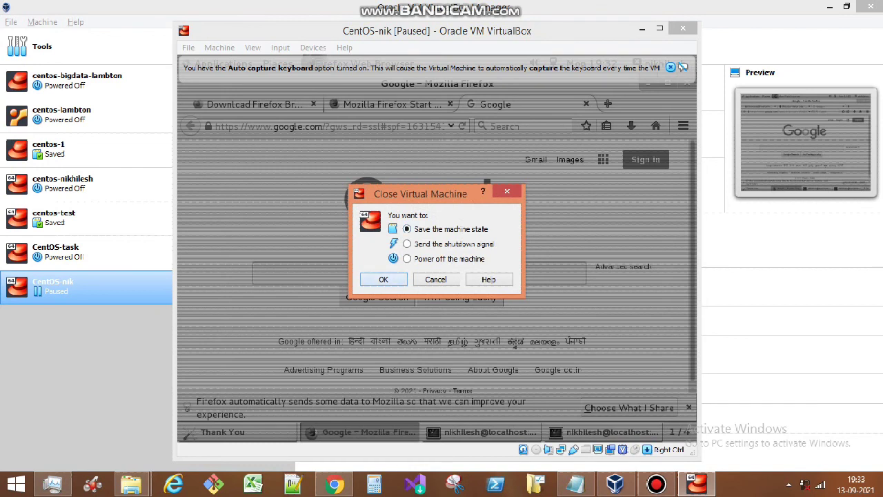
pyautogui.press('Return')
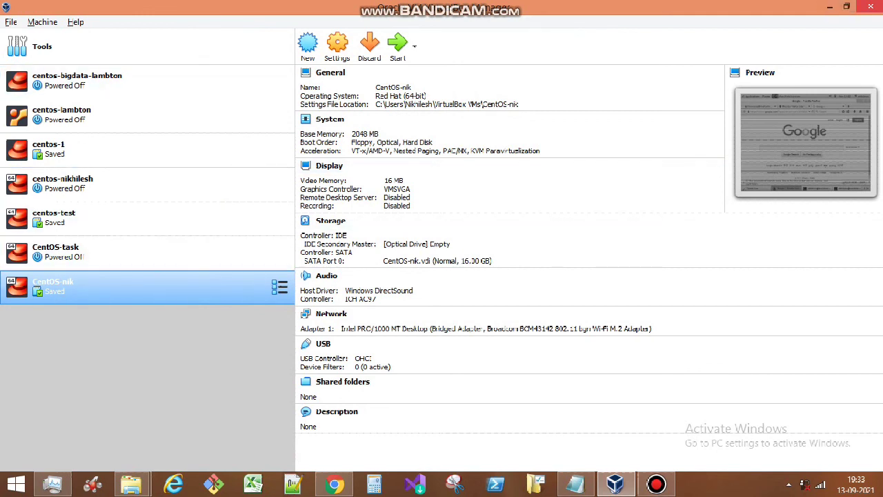
pyautogui.click(867, 6)
pyautogui.moveTo(621, 112); pyautogui.dragTo(290, 85)
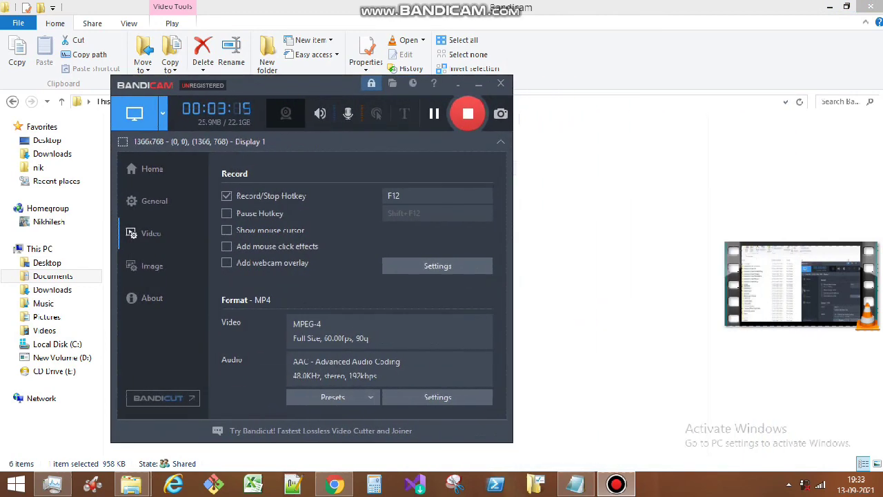